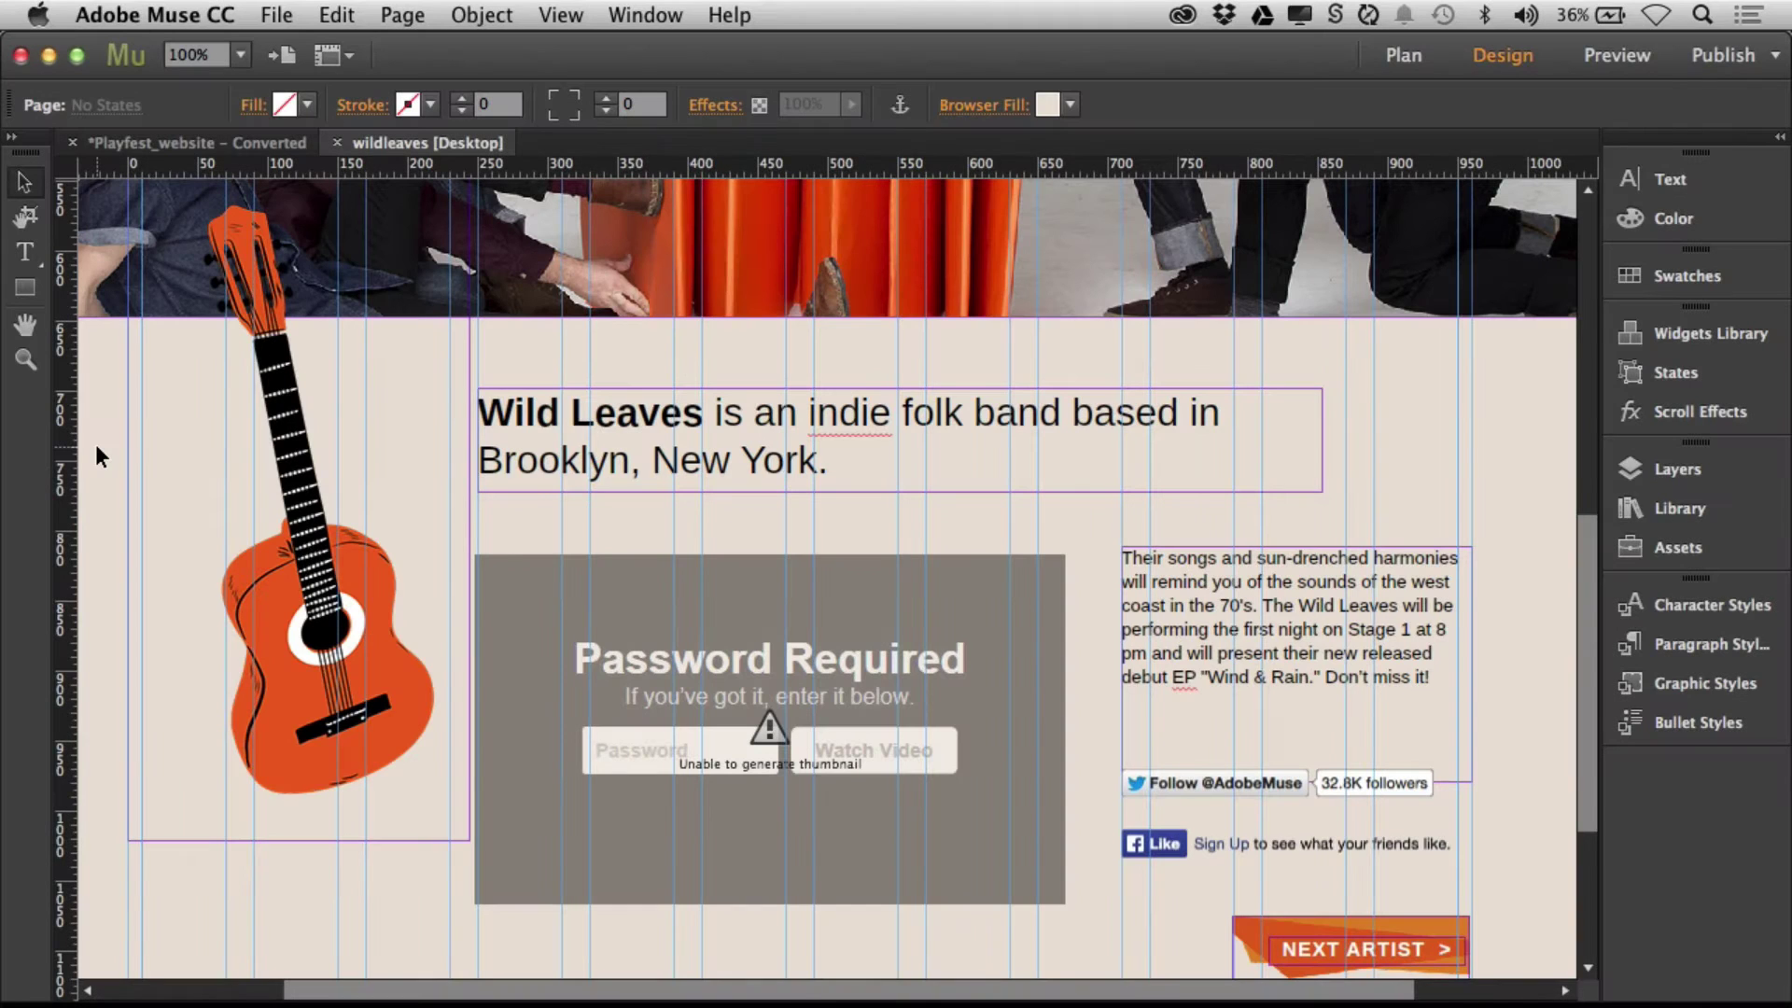
Step: Select the words 'Wild Leaves' at the start of the band heading's text frame
double_click(618, 412)
drag(708, 411, 477, 437)
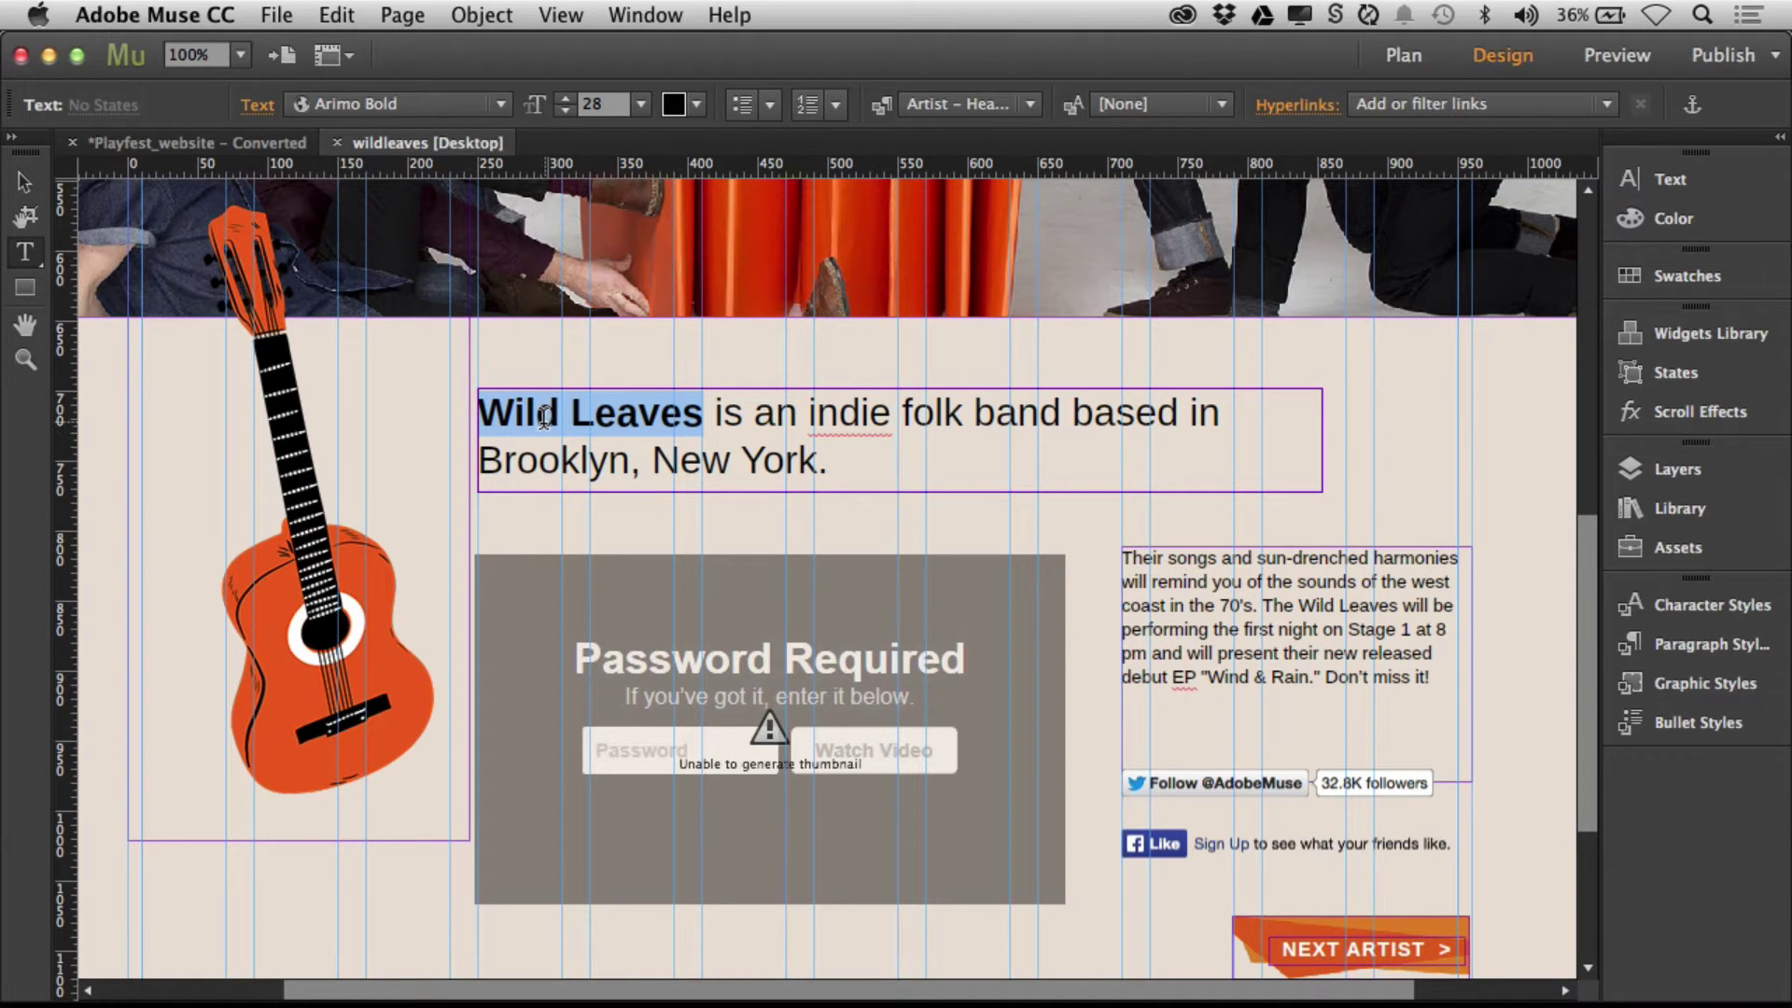
Step: From the Font list, open Add Web Fonts and tick the Actor and Acme Edge web fonts
click(501, 104)
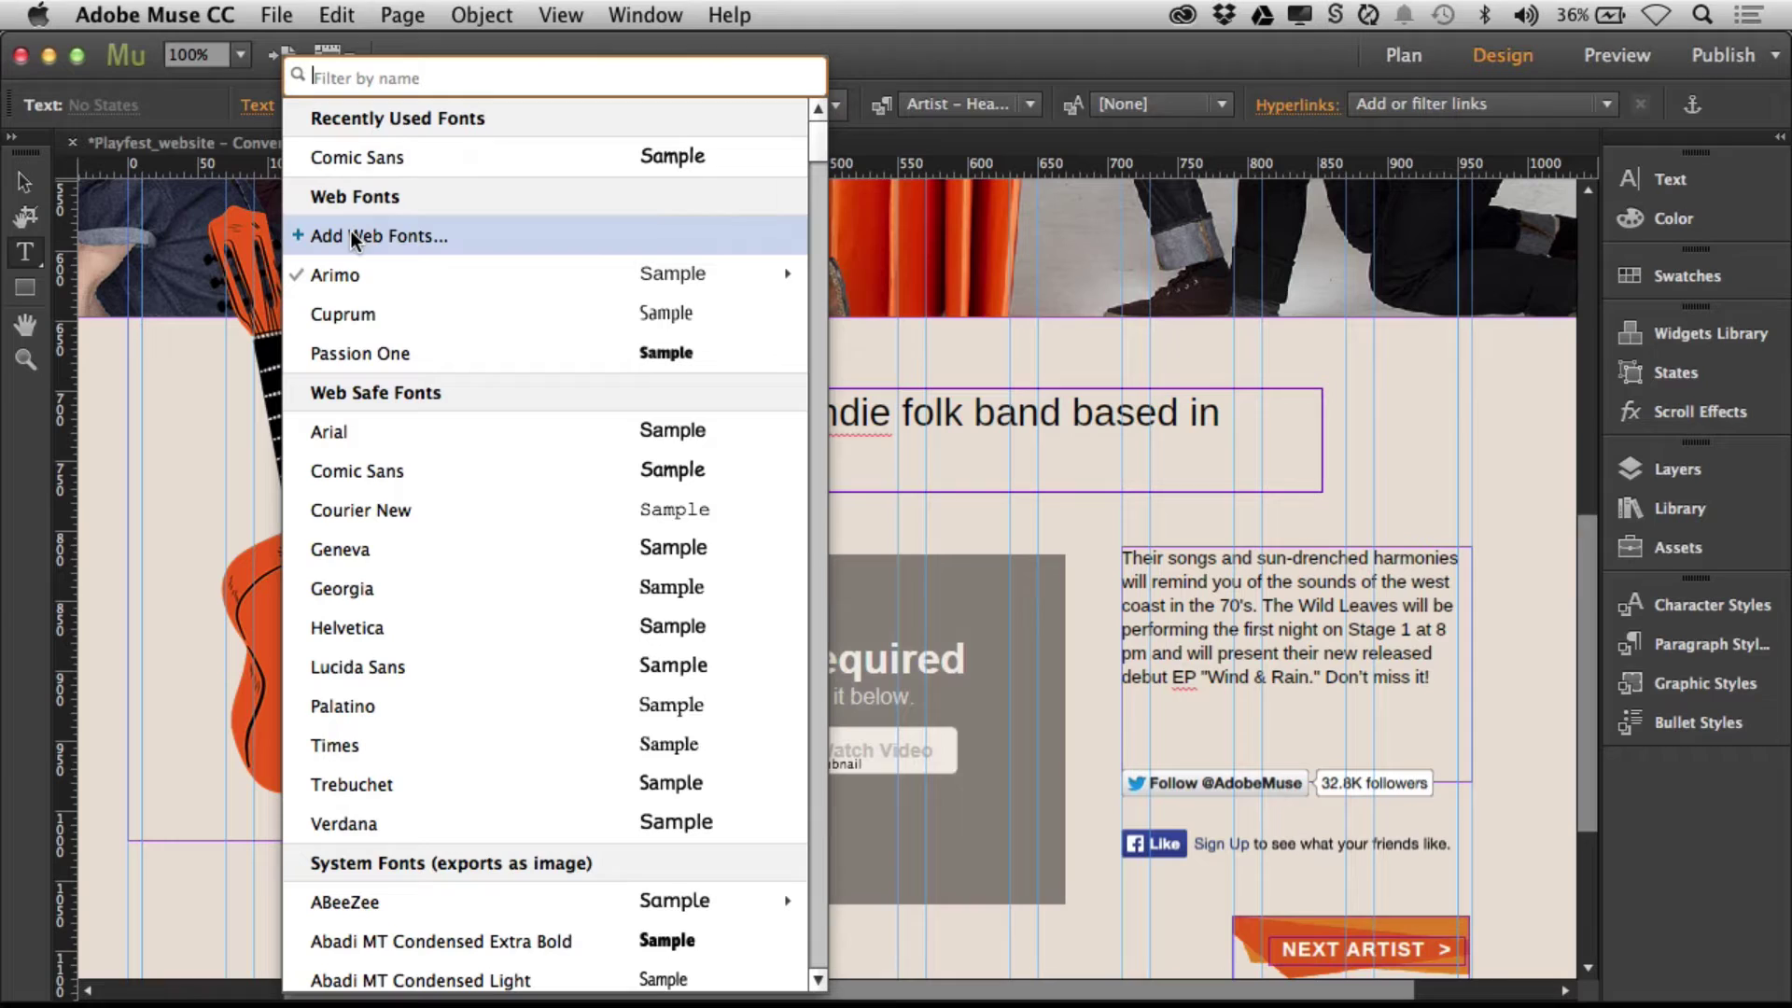
click(401, 239)
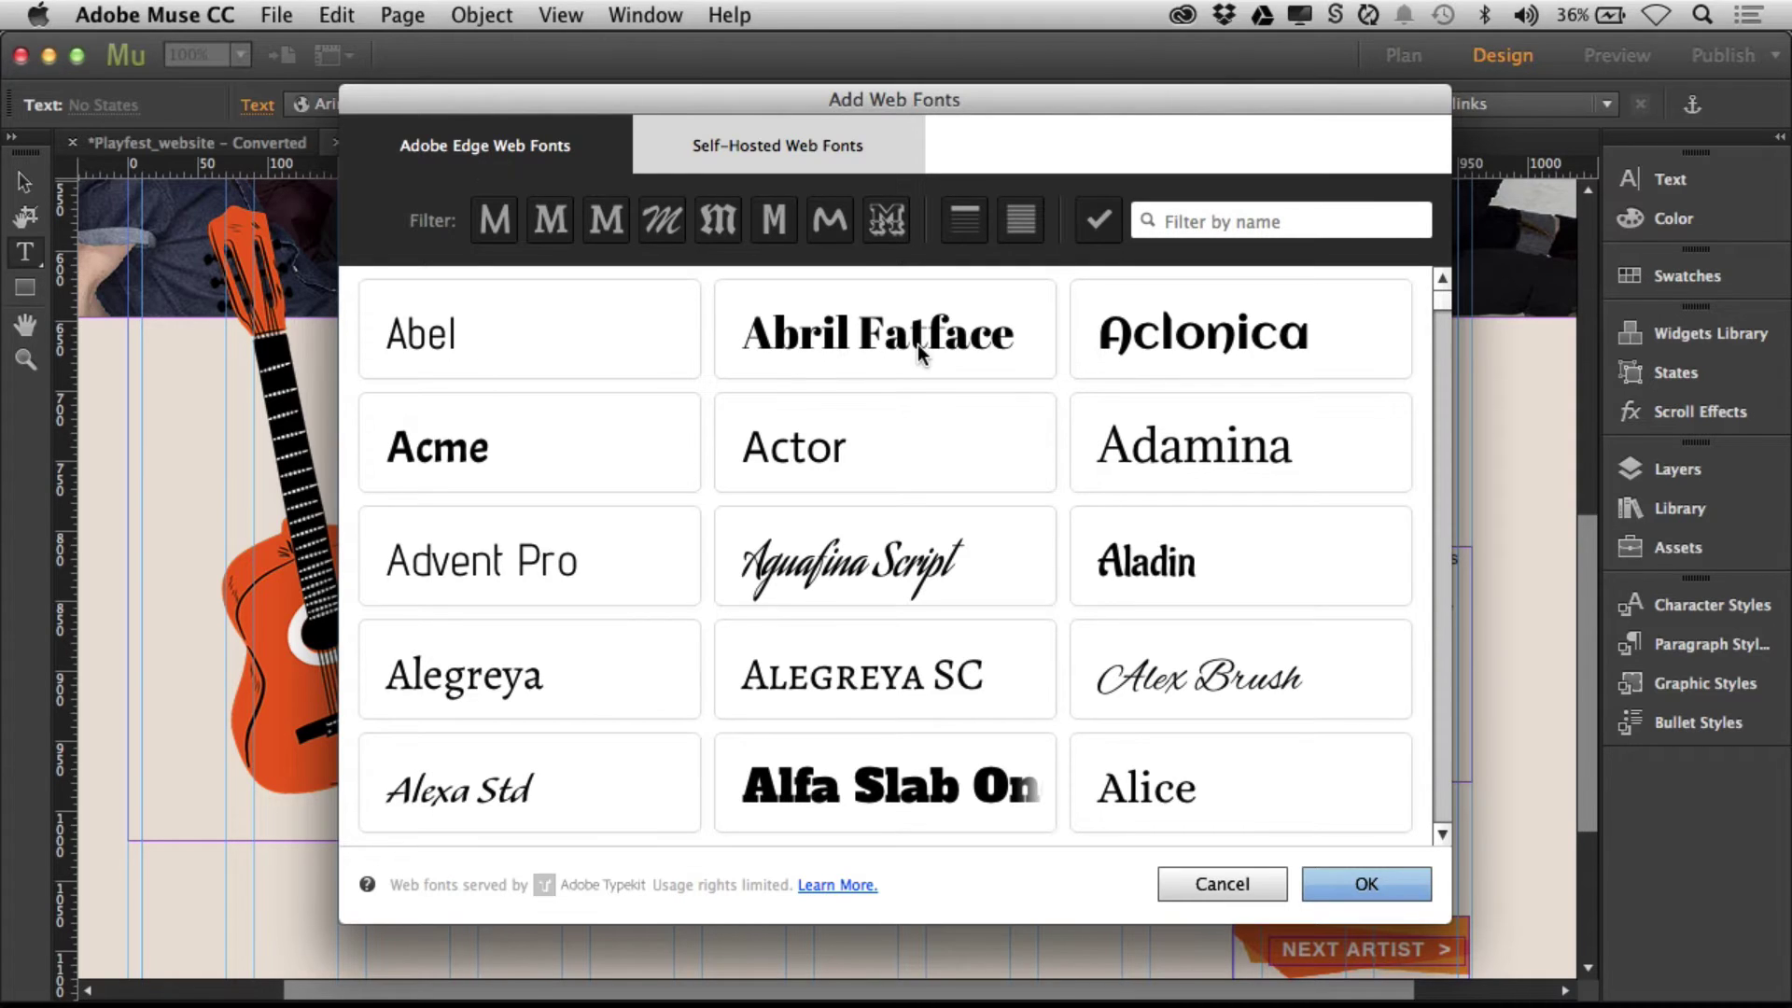
click(888, 444)
click(563, 437)
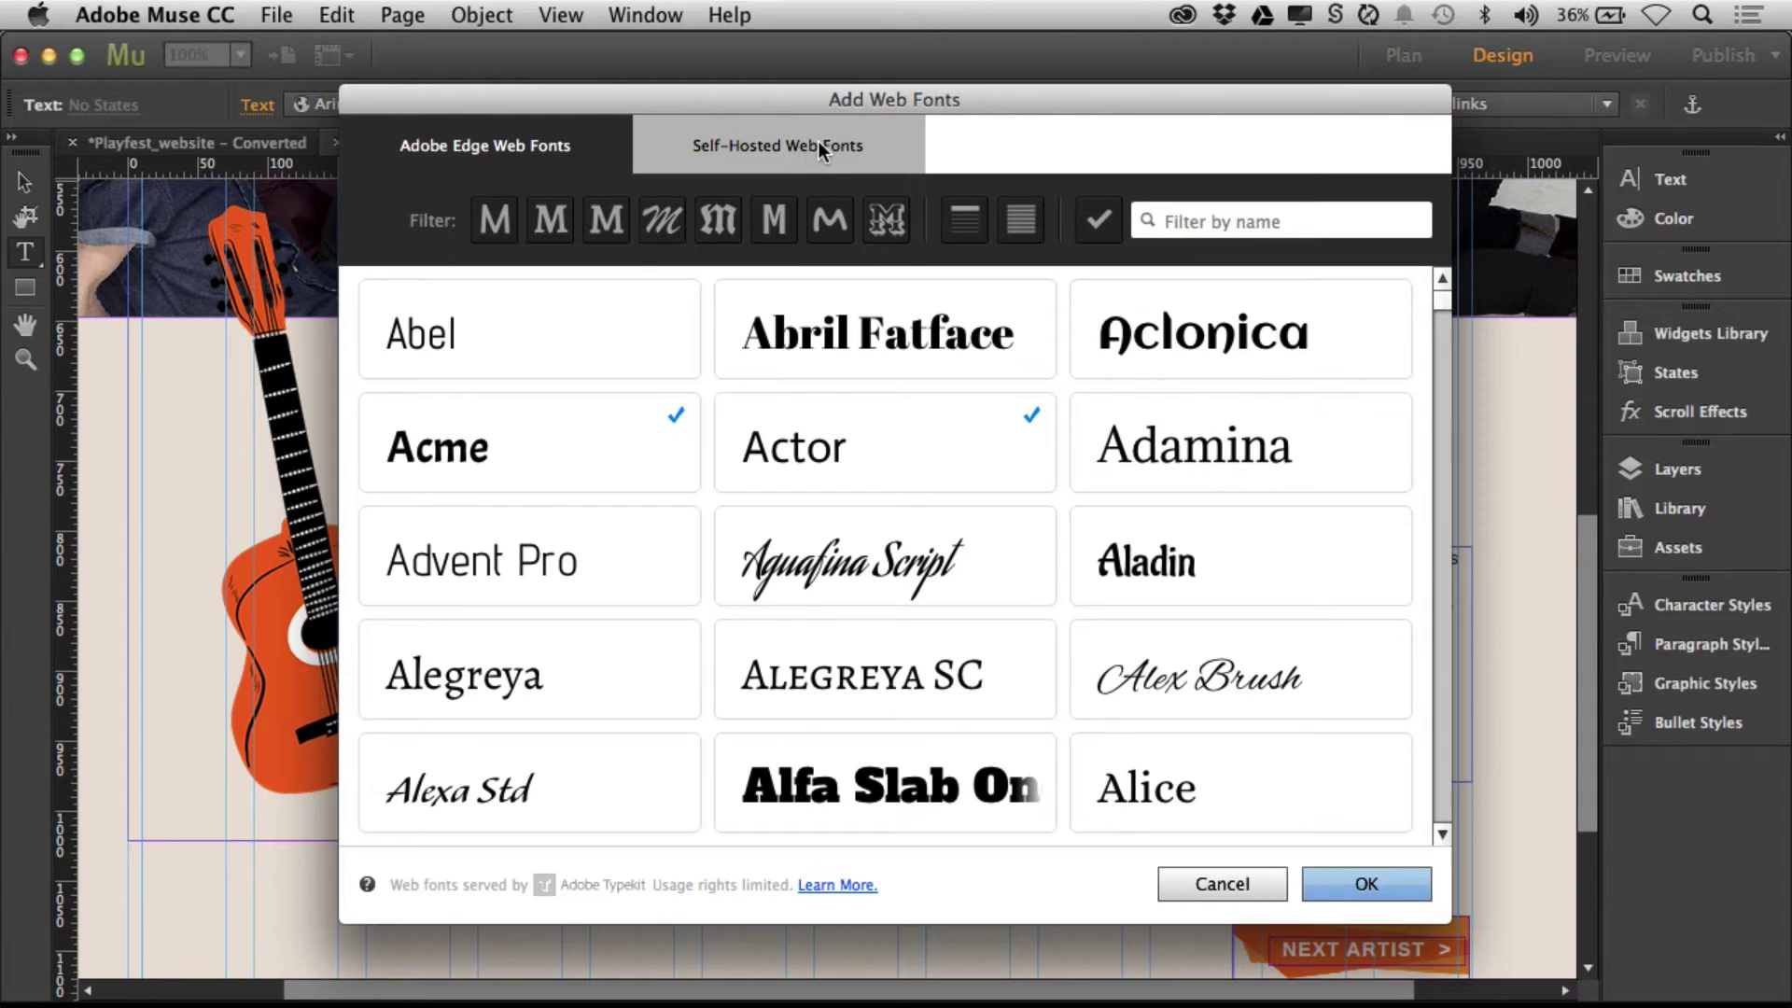
click(776, 152)
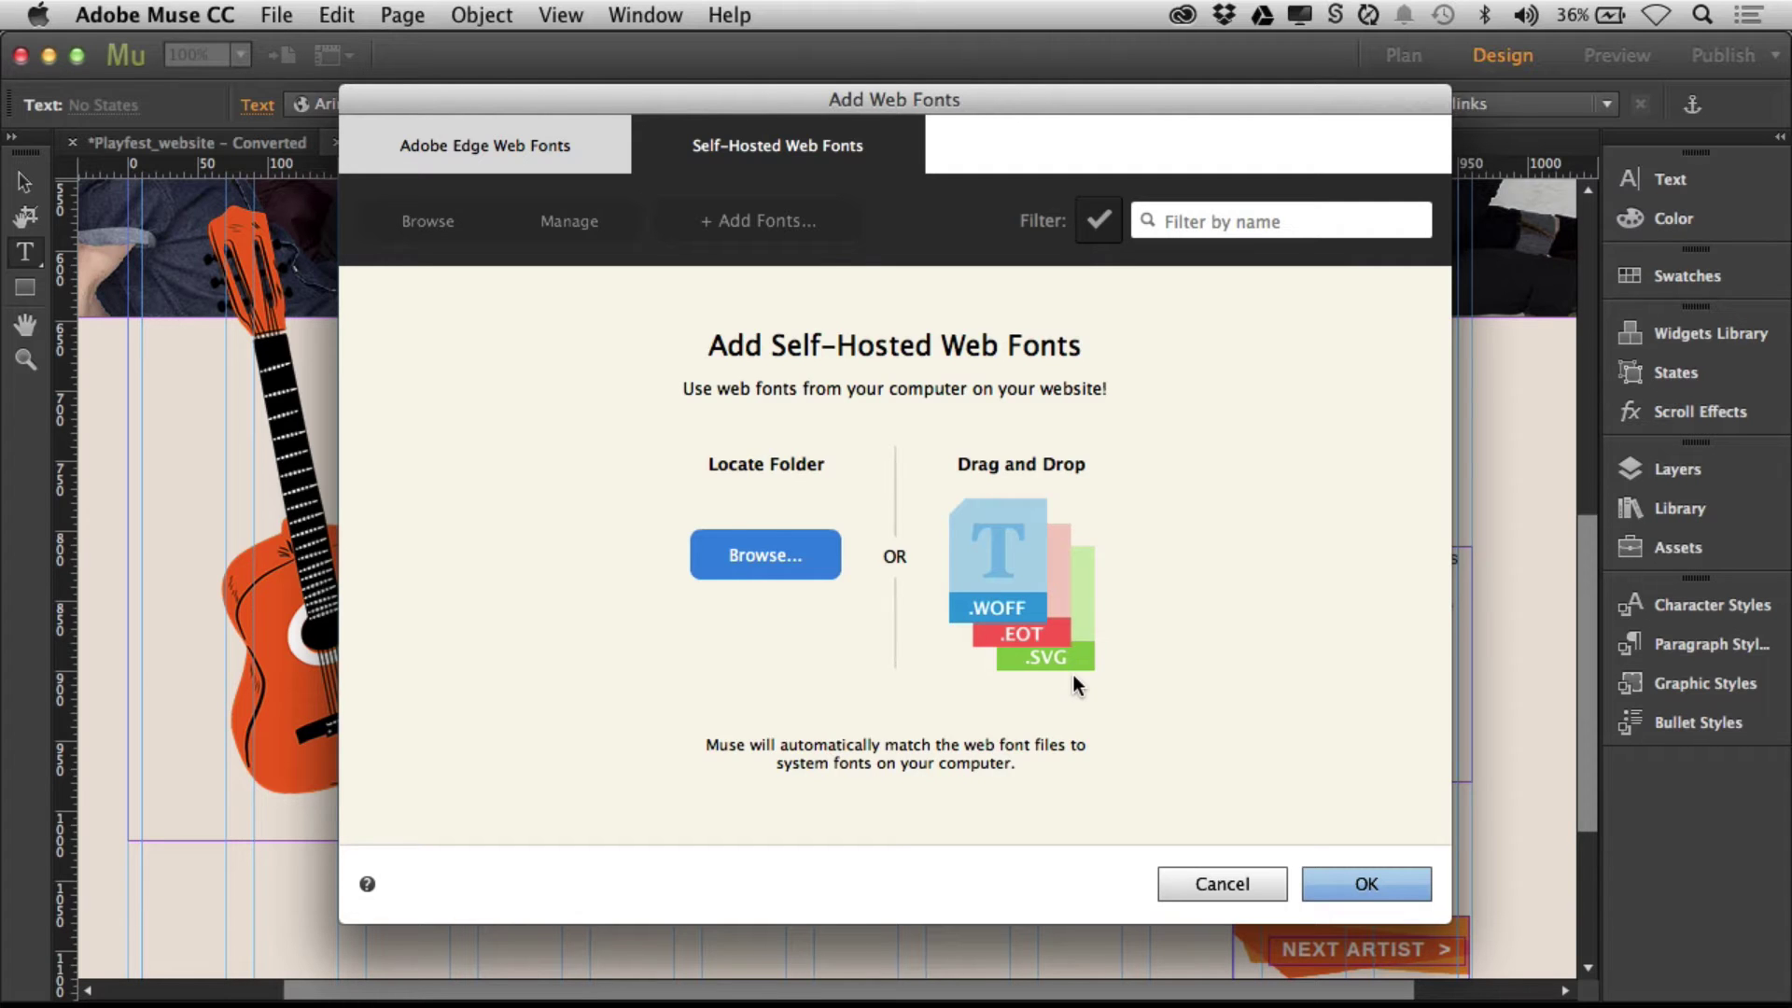
Step: Switch to Chrome and show Font Squirrel's Hottest Fonts Today list
key(super+Tab)
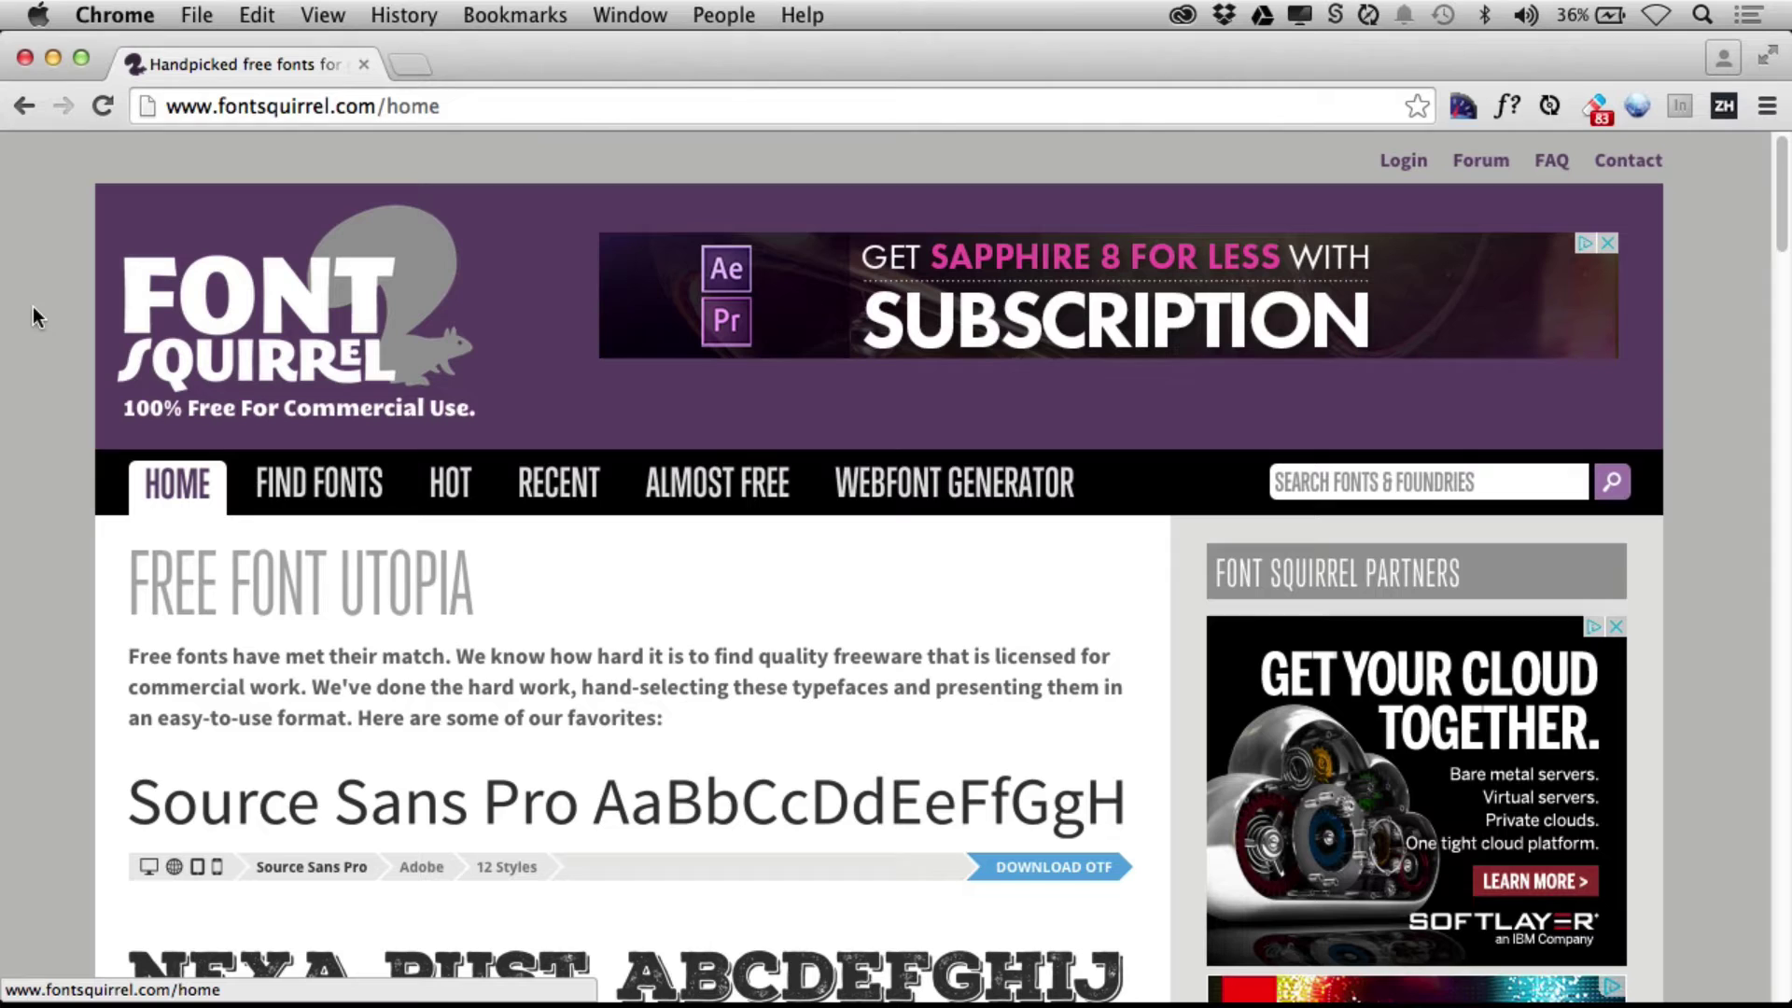
scroll(32, 437, down, 3)
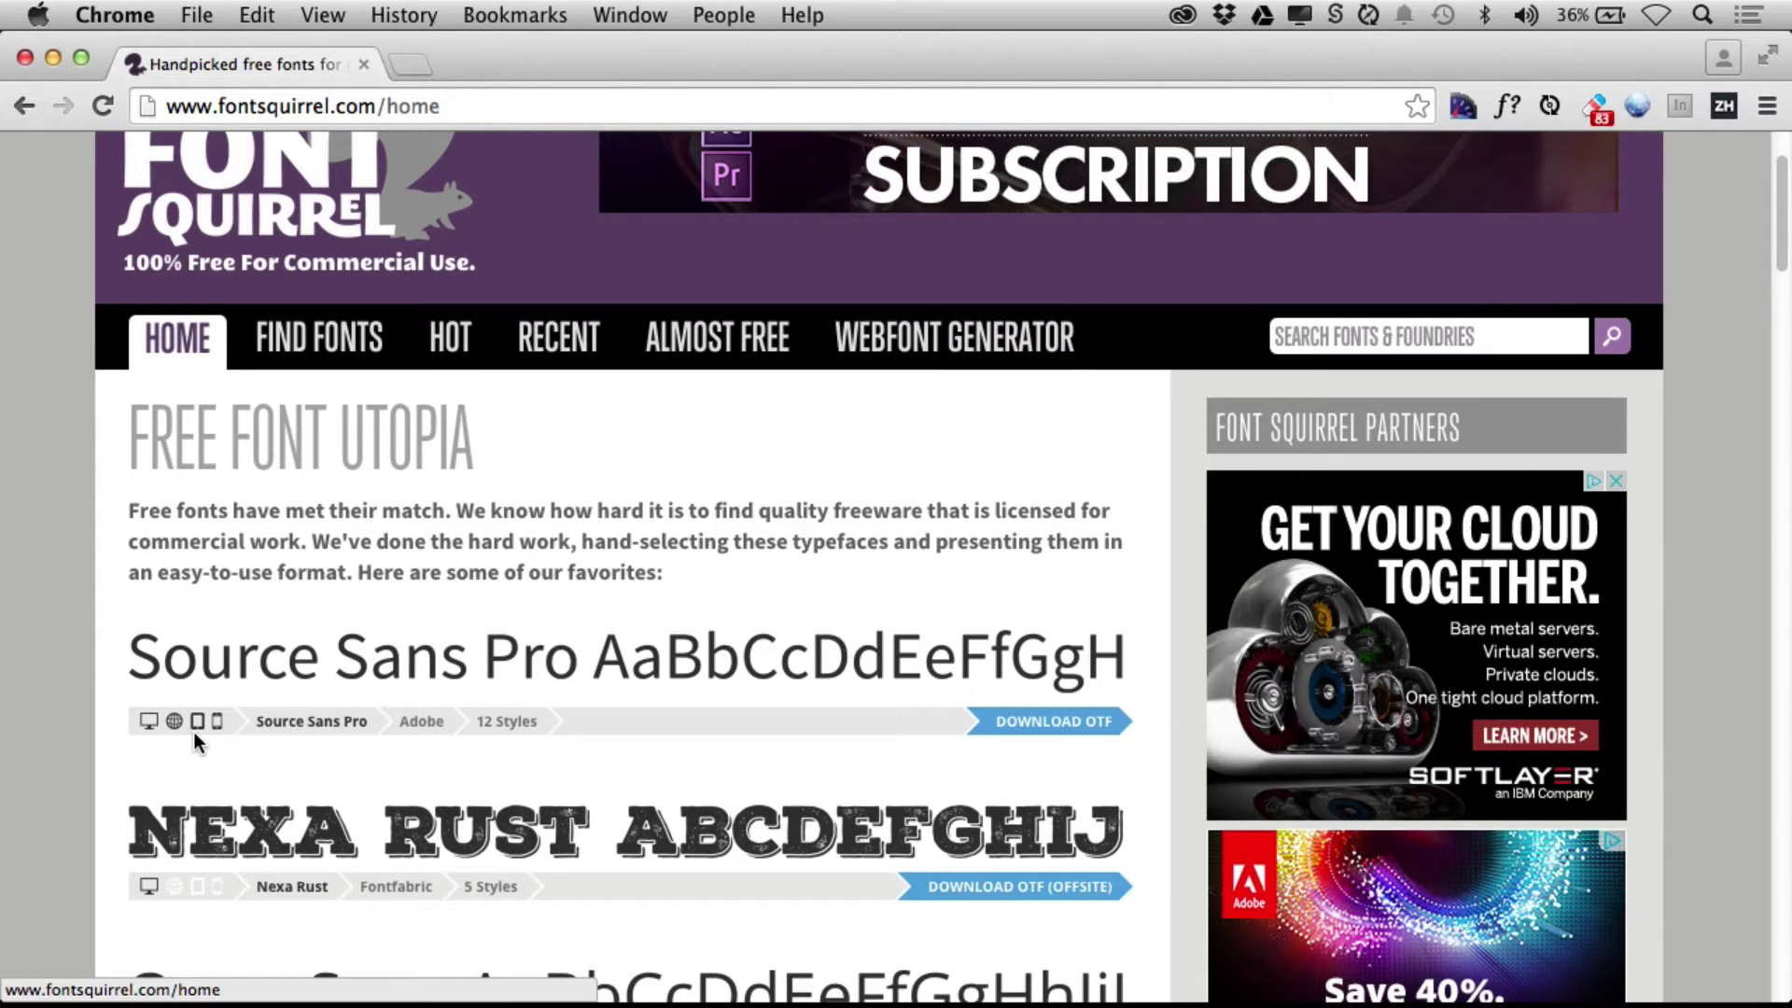
scroll(87, 540, up, 1)
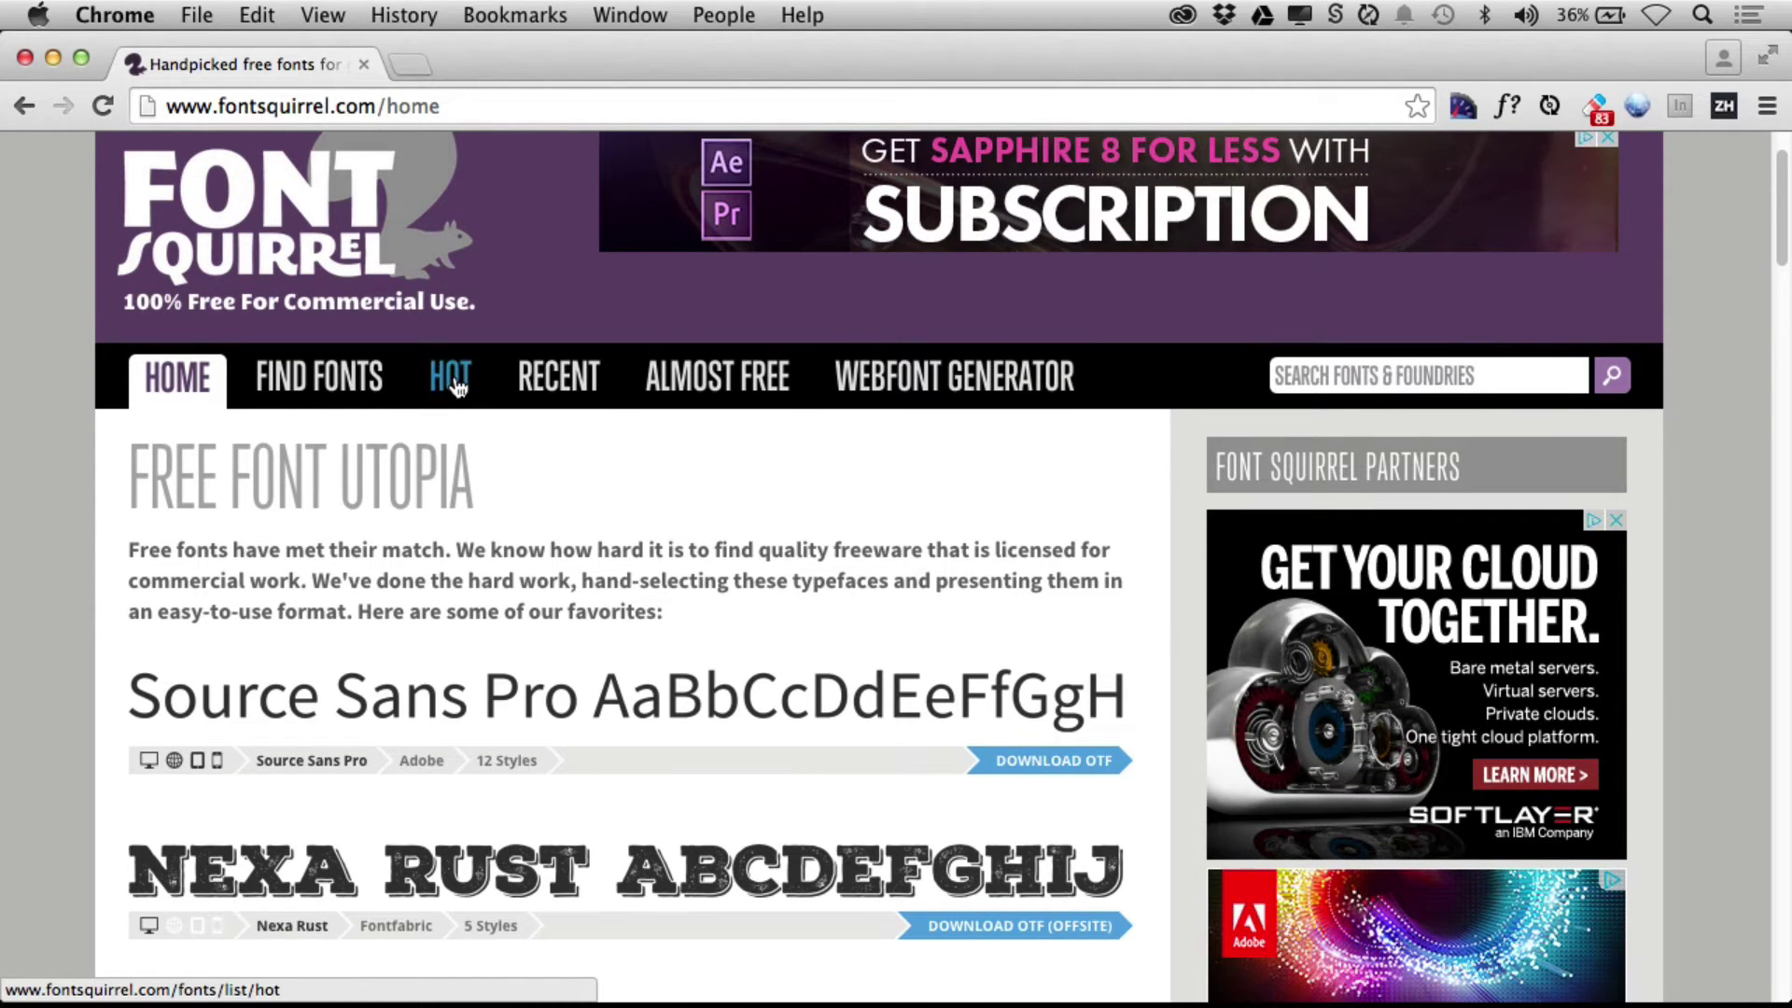
click(455, 382)
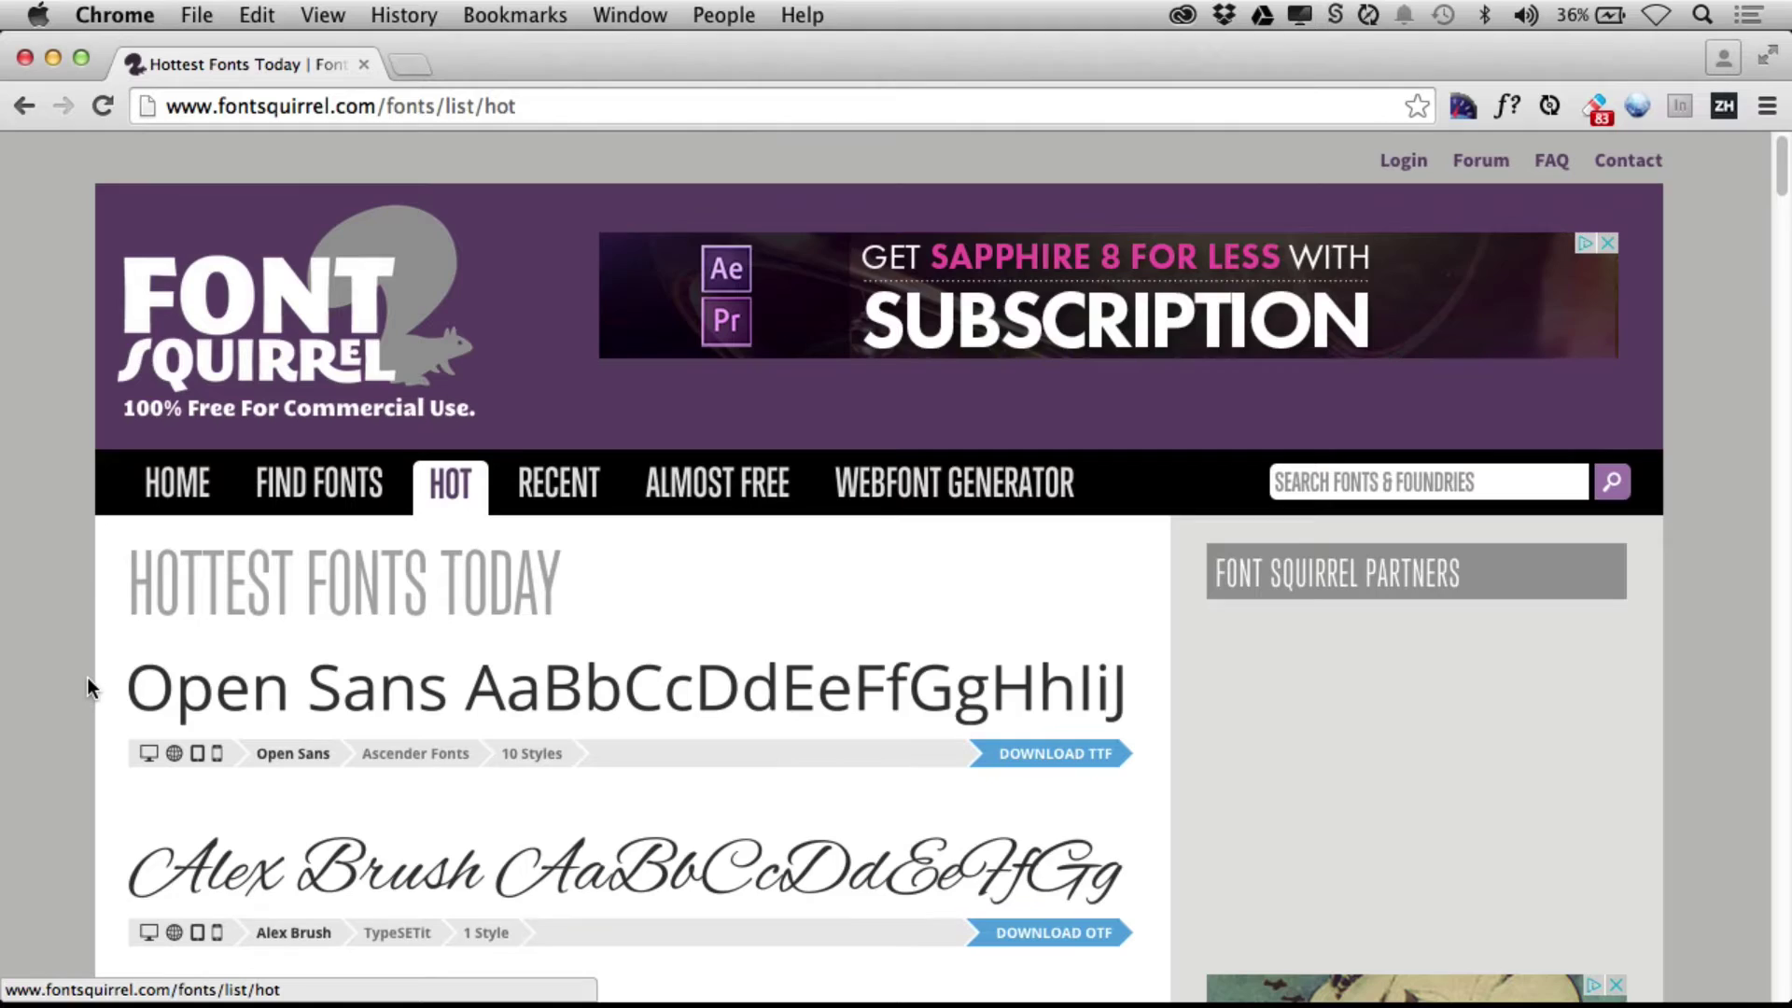
scroll(87, 688, down, 5)
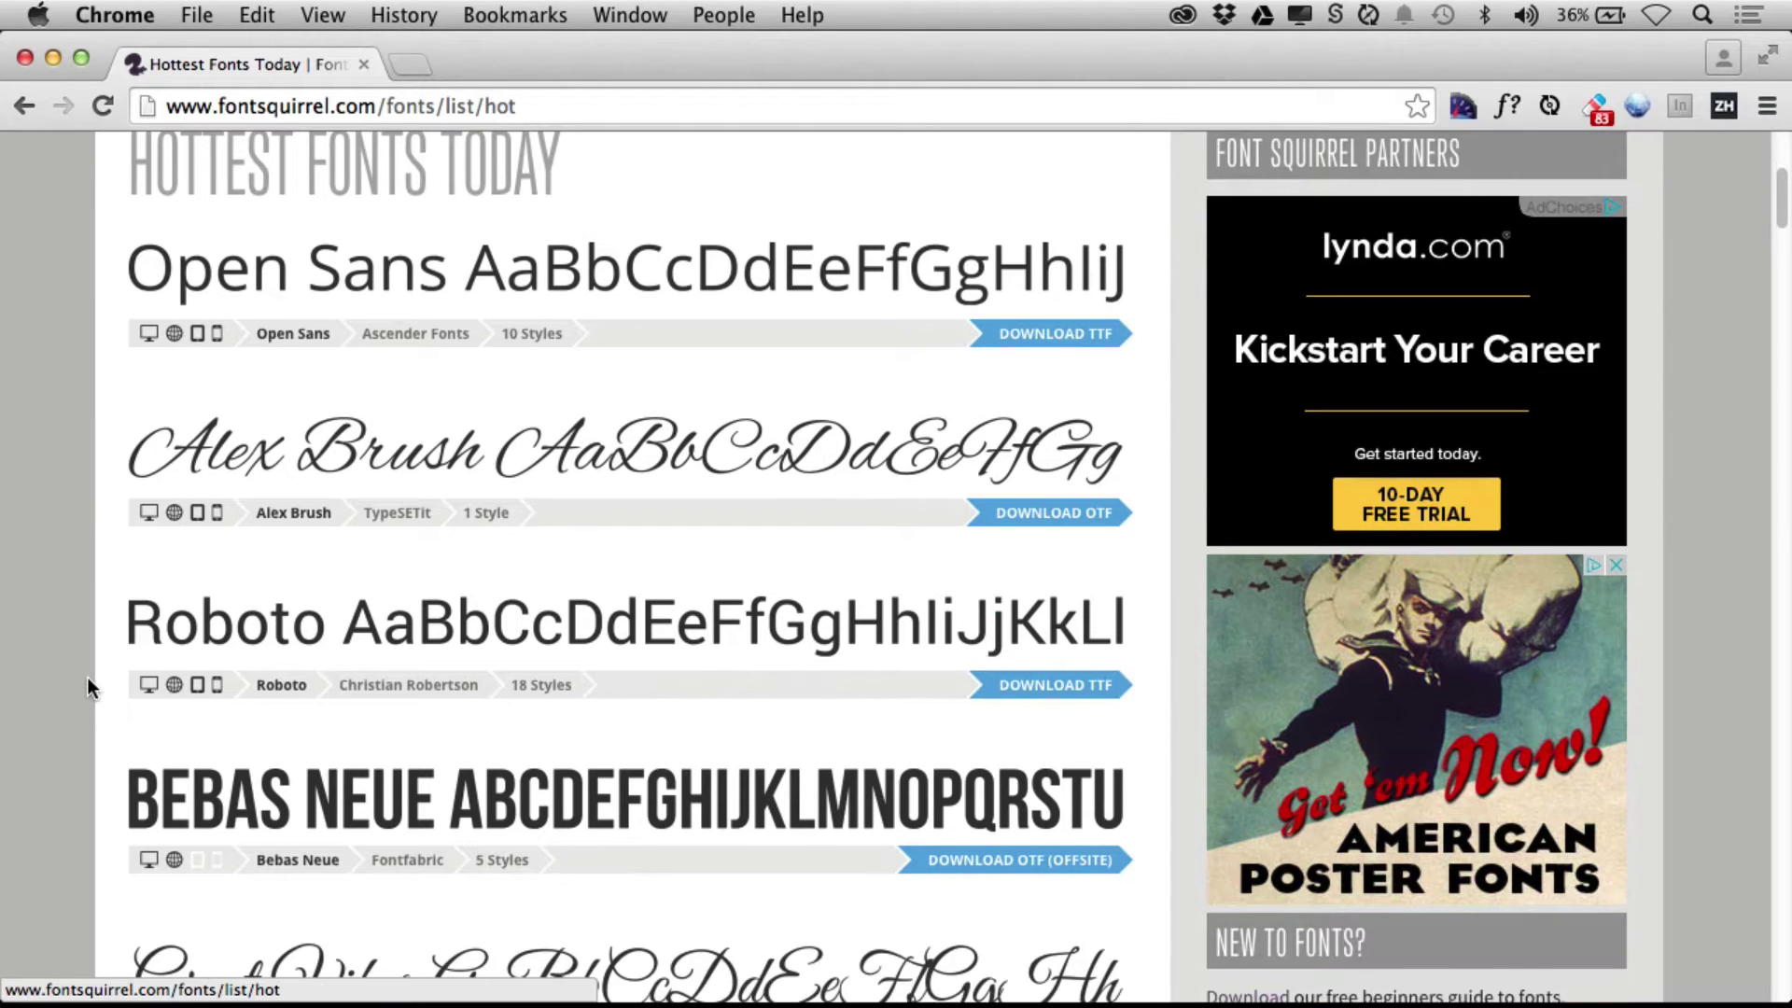
scroll(87, 675, up, 5)
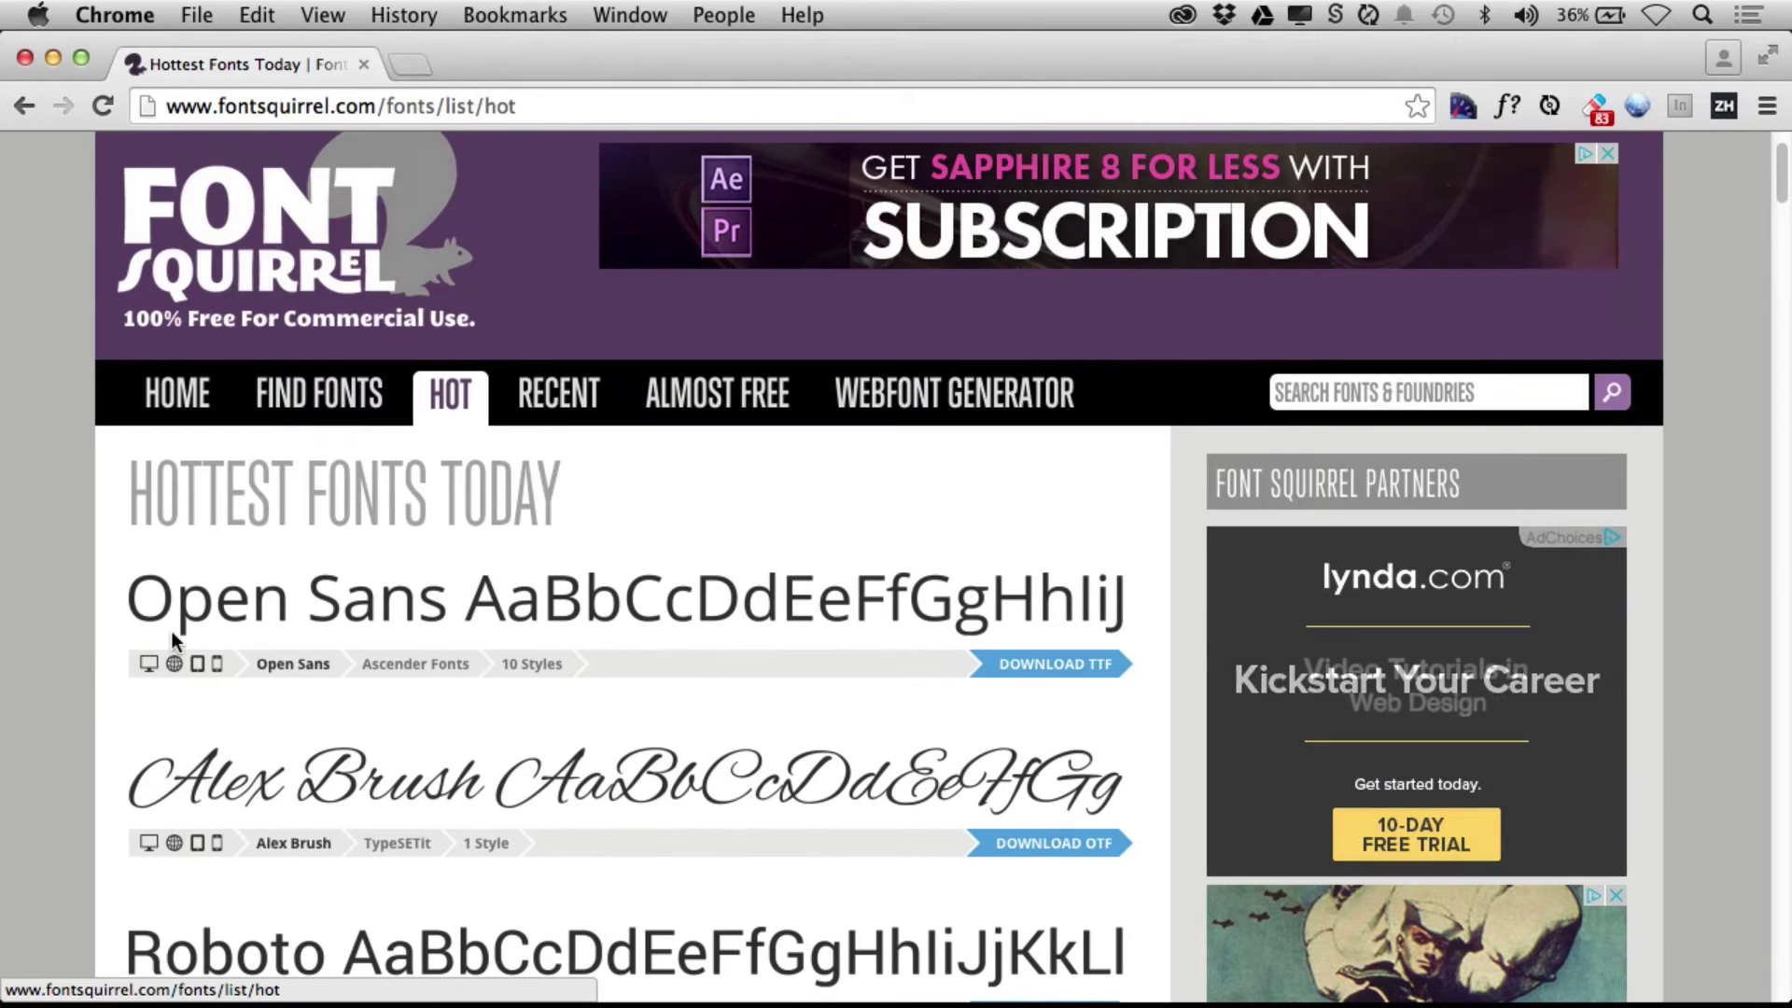
click(388, 619)
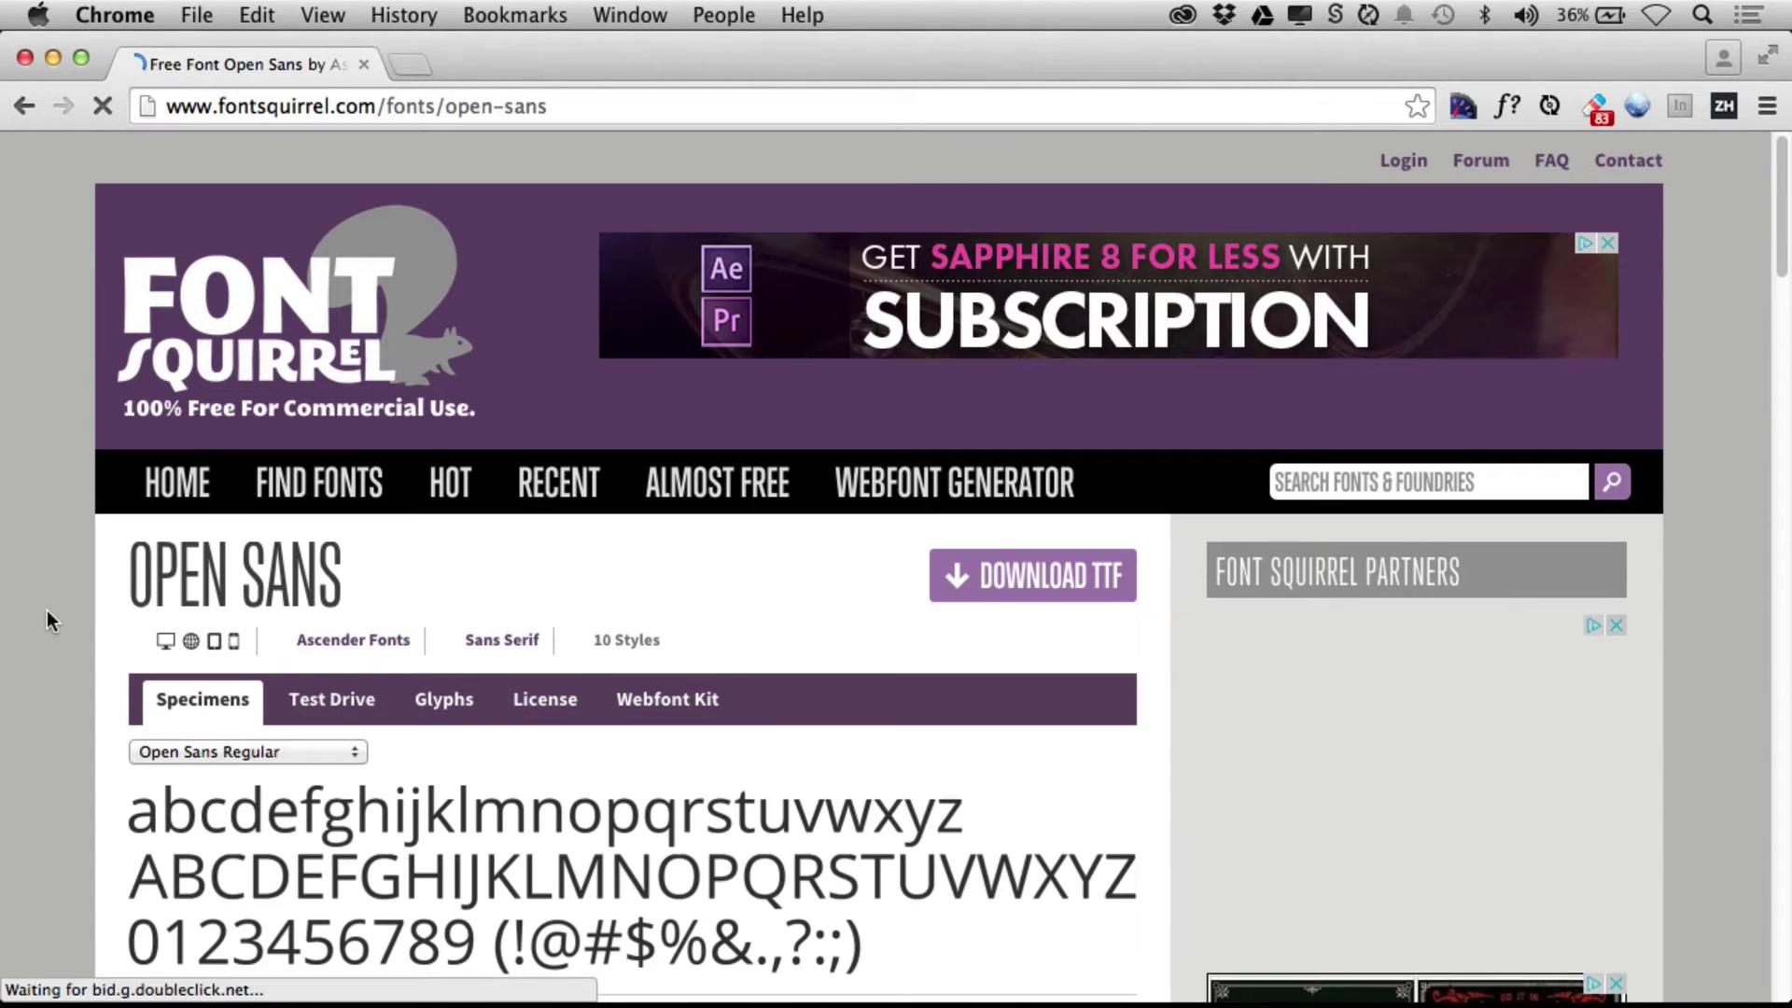
scroll(53, 612, down, 2)
scroll(53, 613, down, 3)
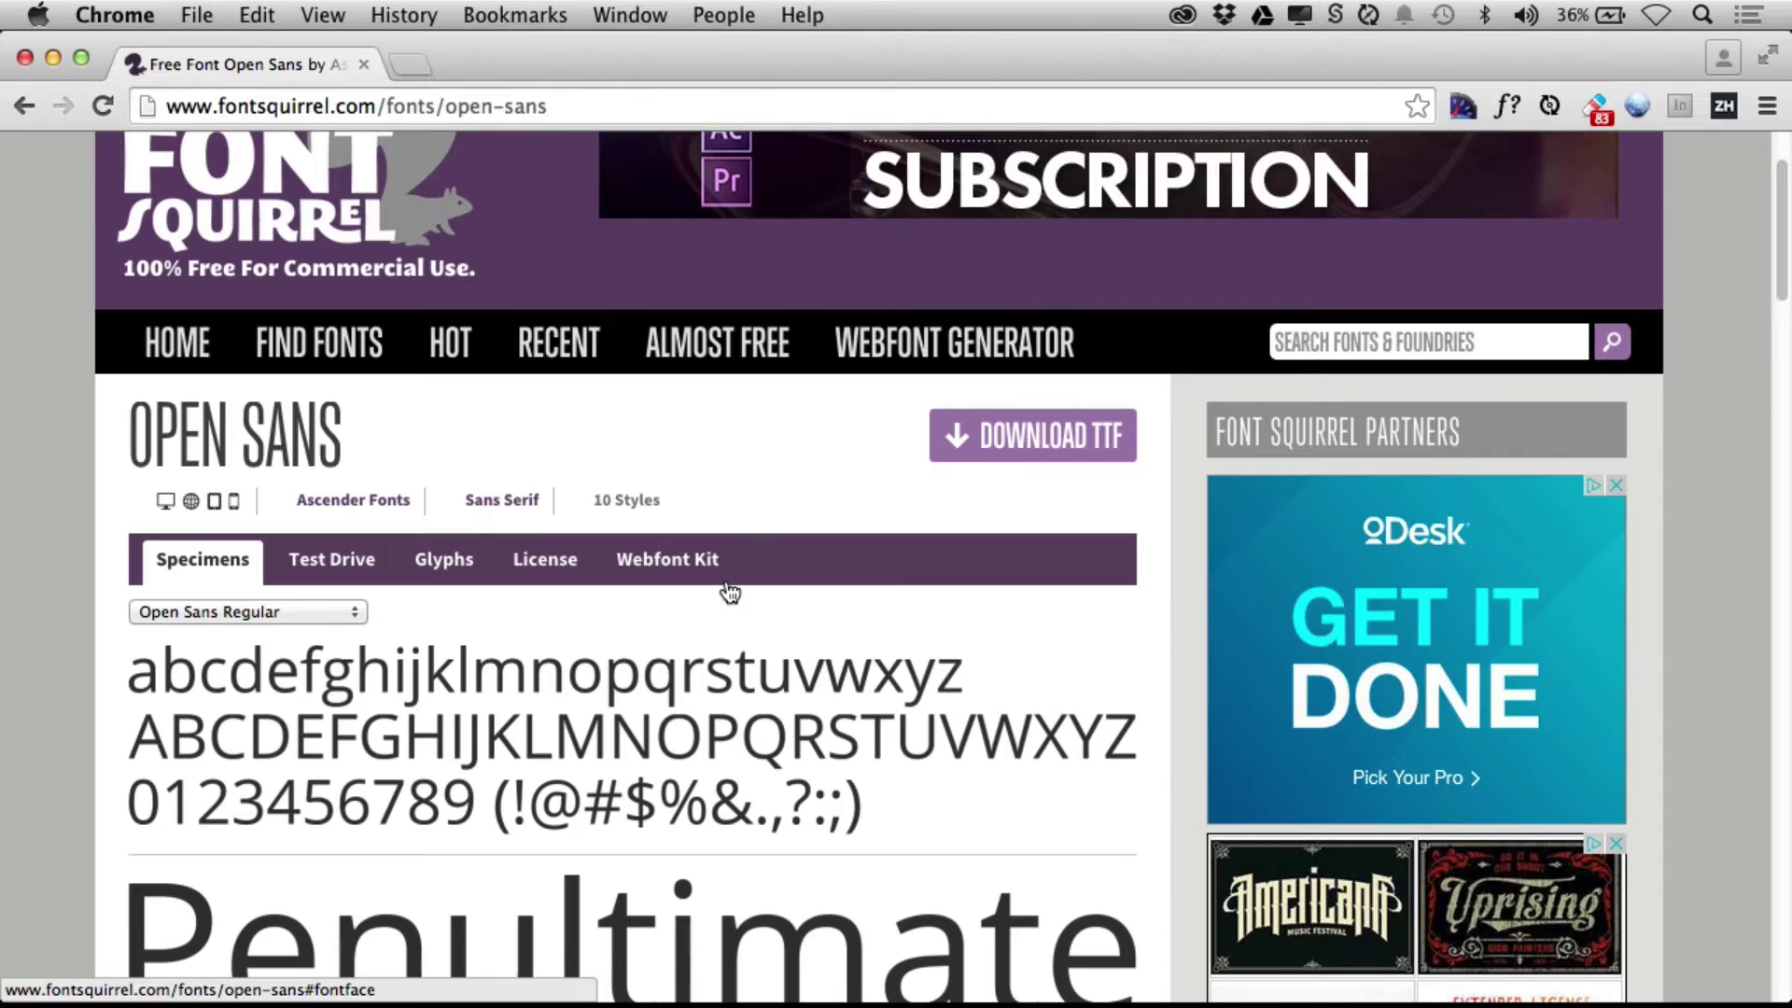
click(672, 565)
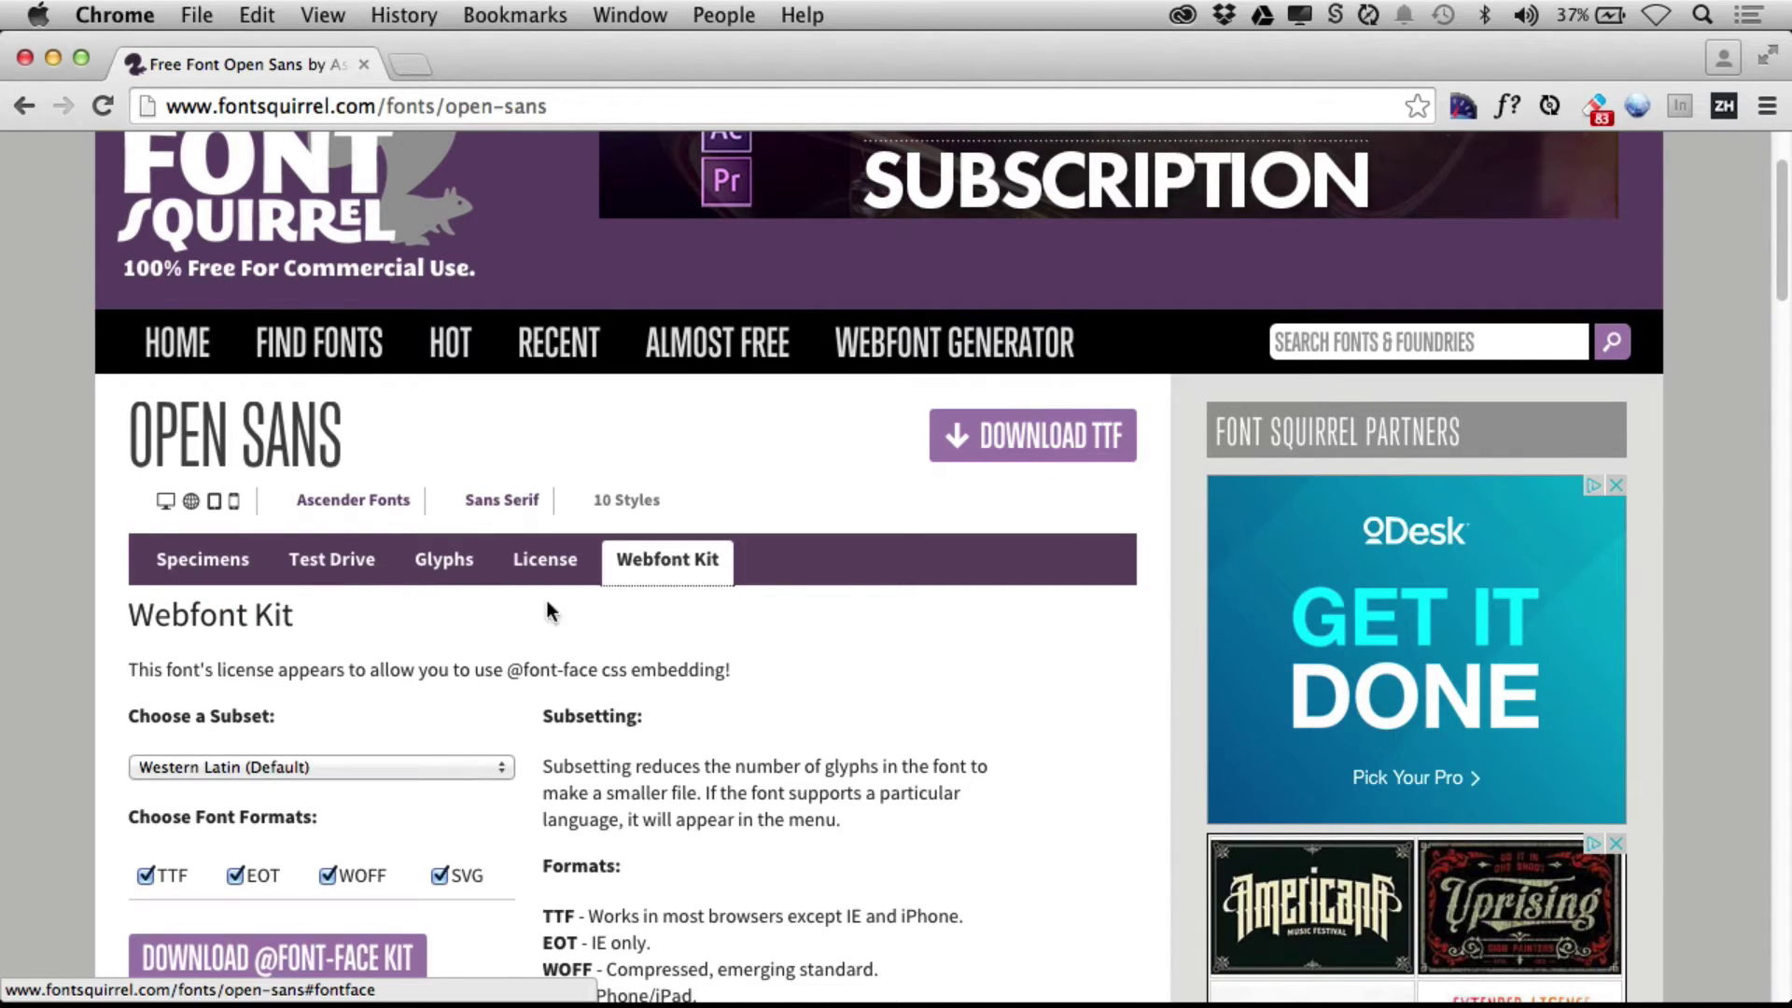
scroll(30, 668, down, 3)
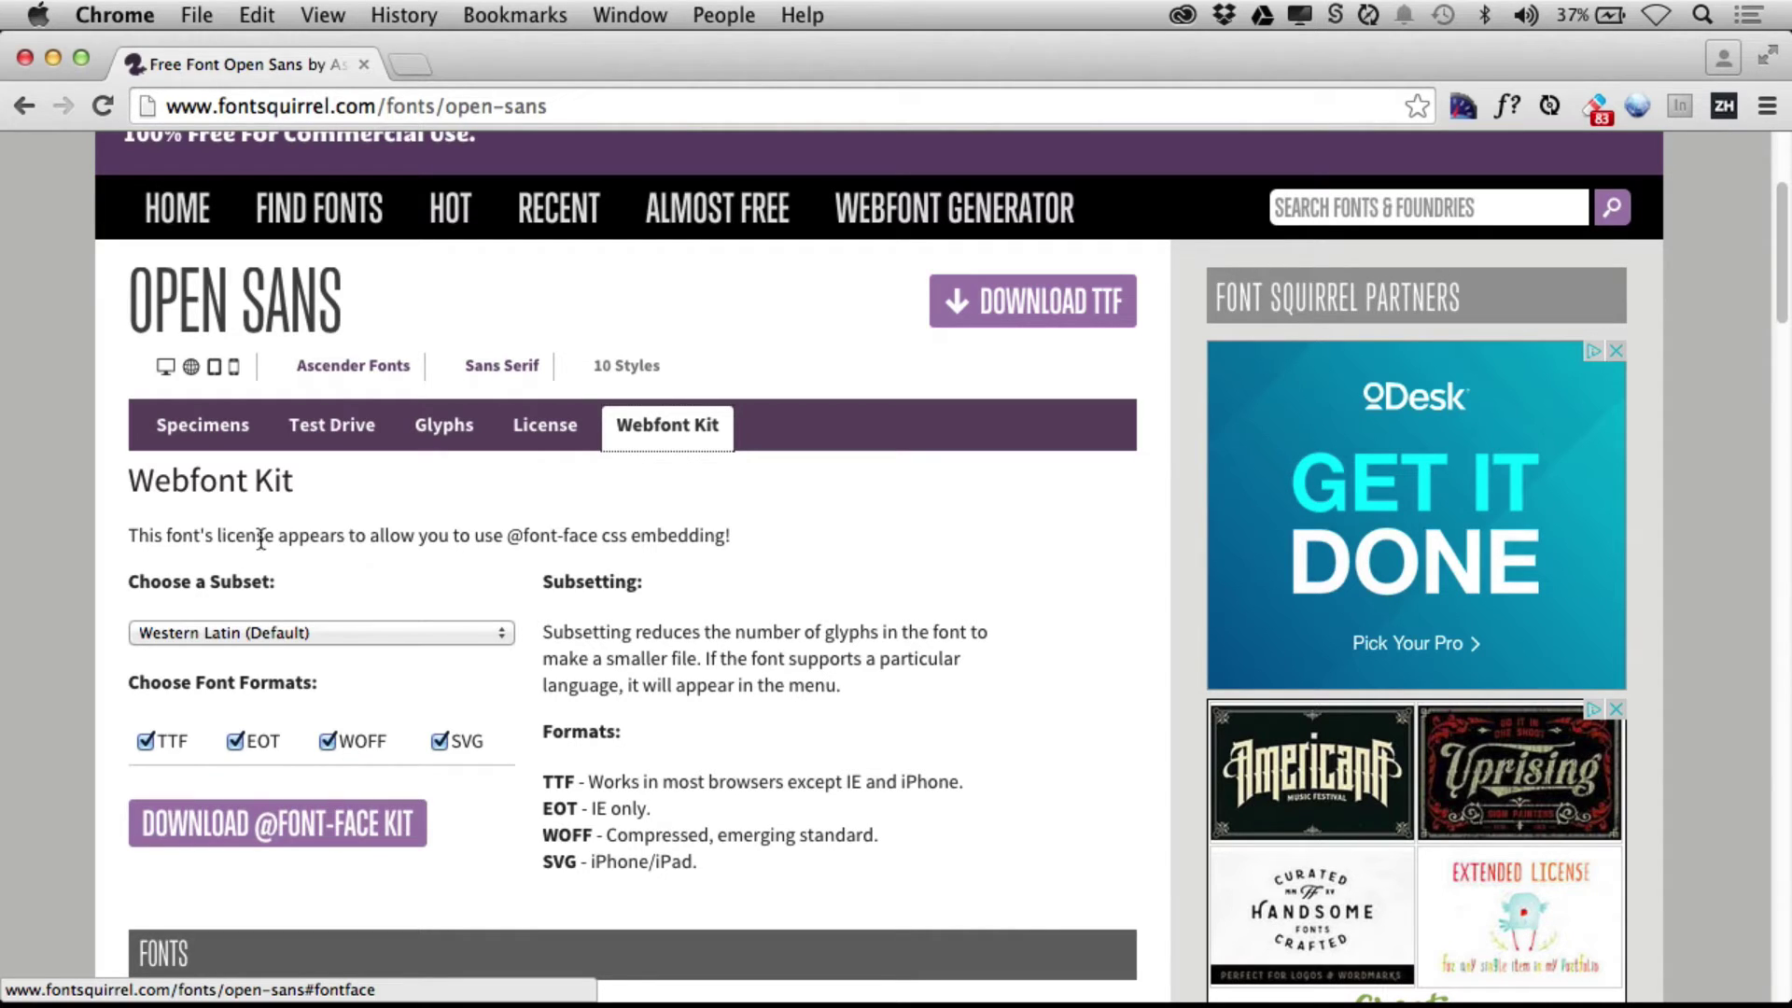
drag(163, 536, 718, 541)
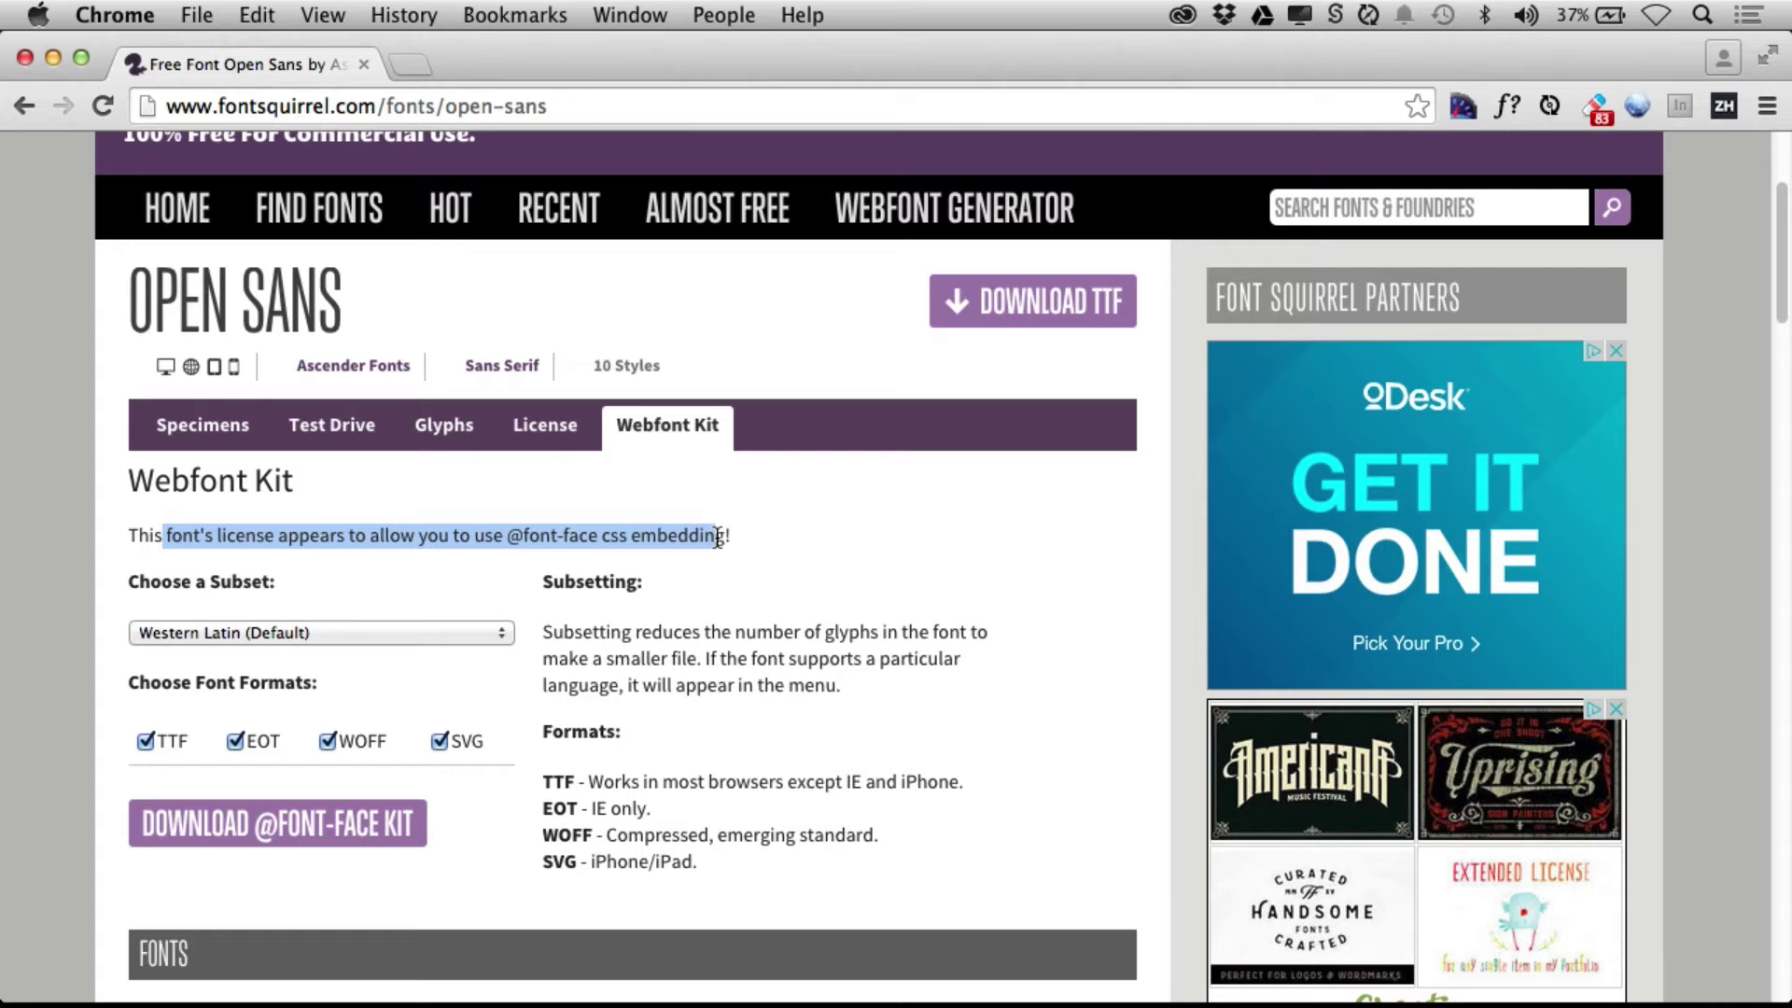
Step: Go back to Font Squirrel's home page and open the Fira Sans font page by Mozilla
click(178, 207)
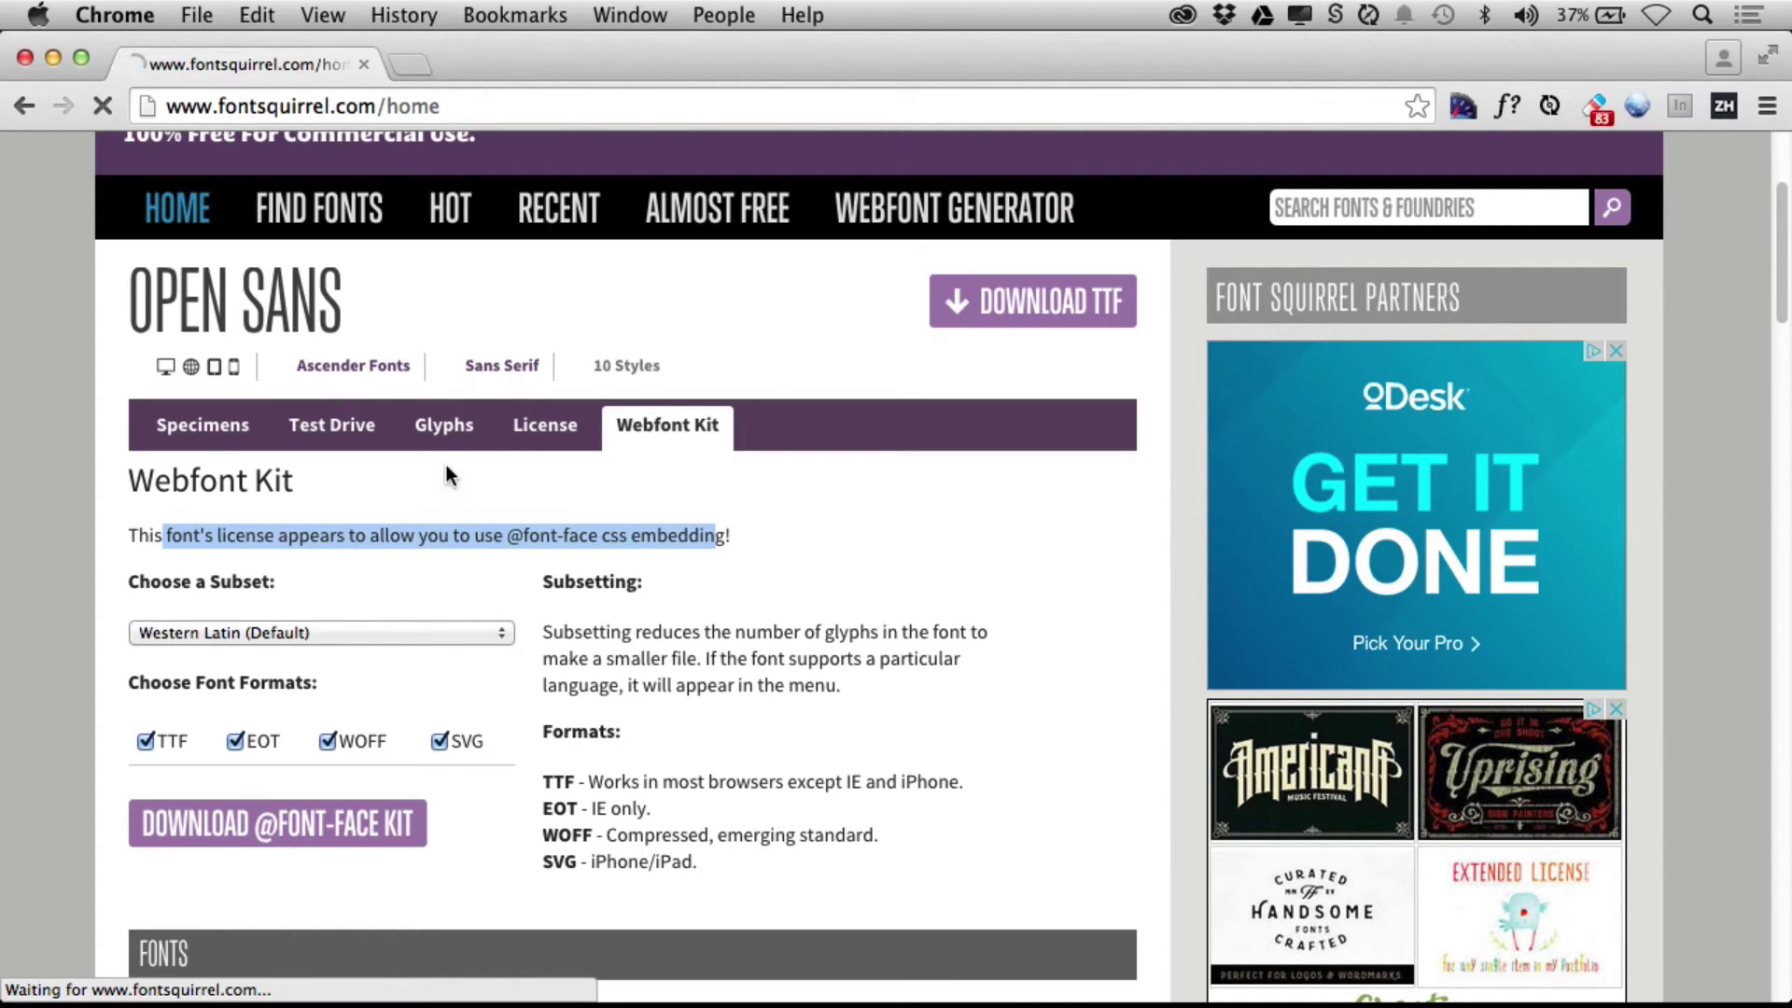
scroll(471, 707, down, 8)
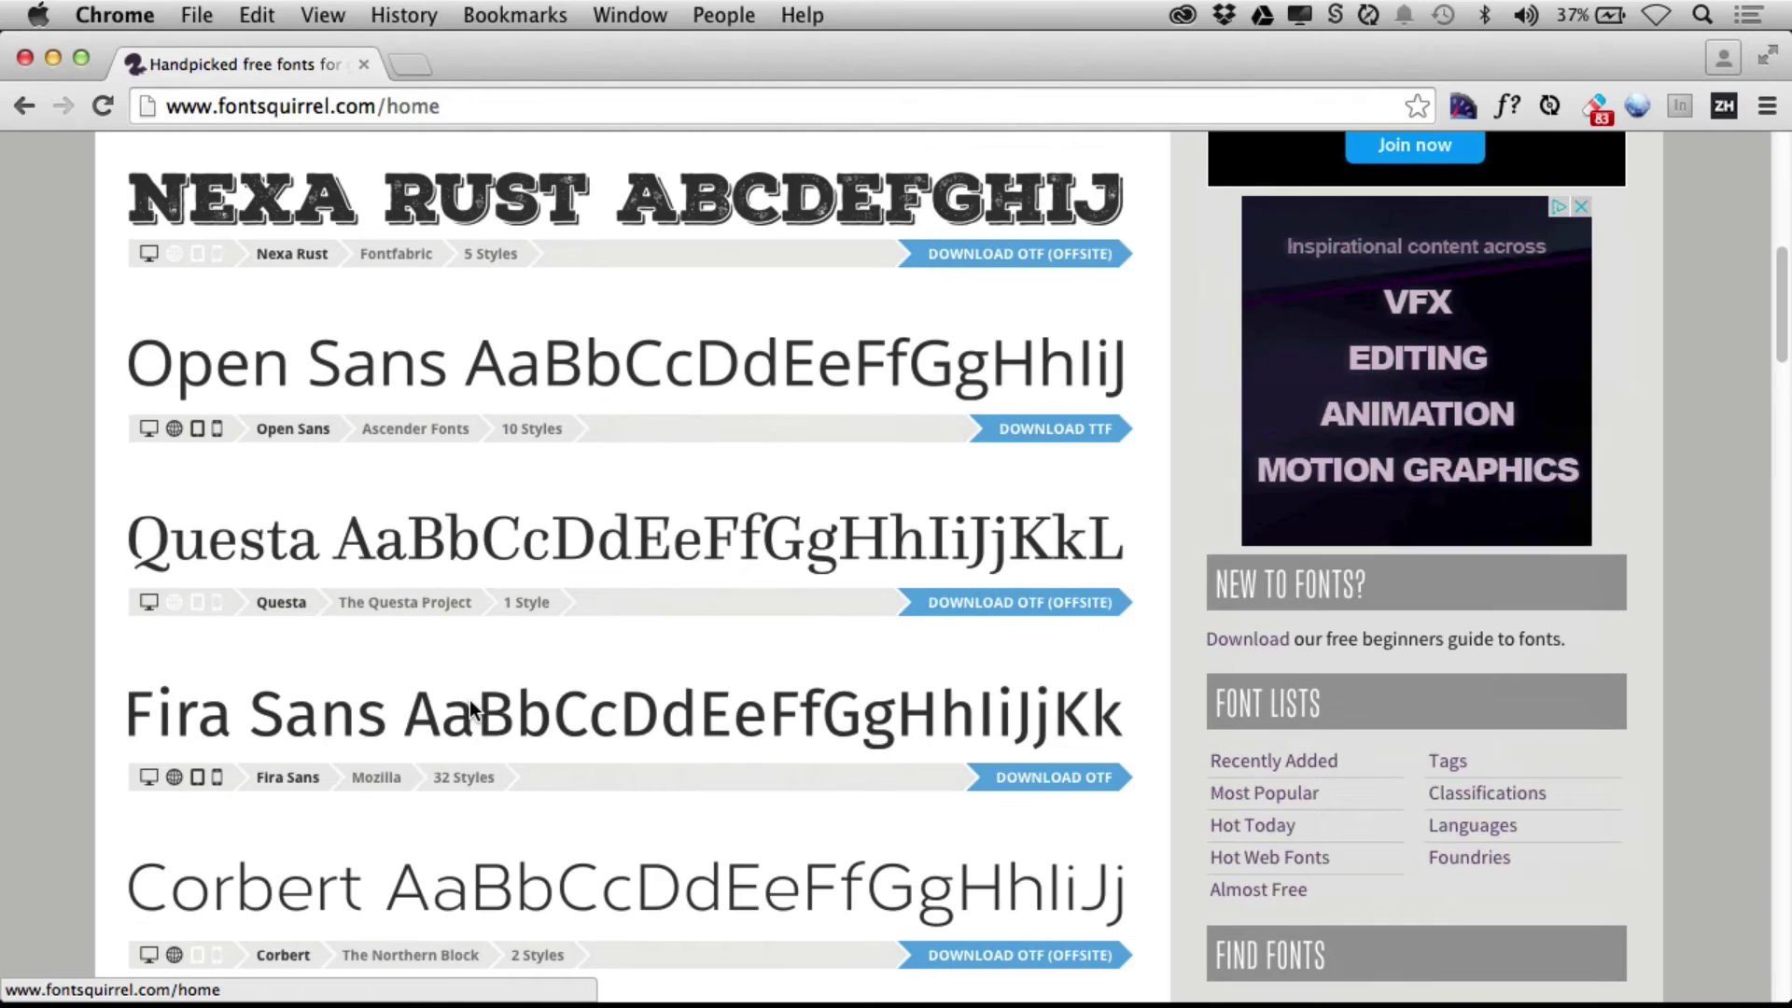
scroll(471, 706, down, 4)
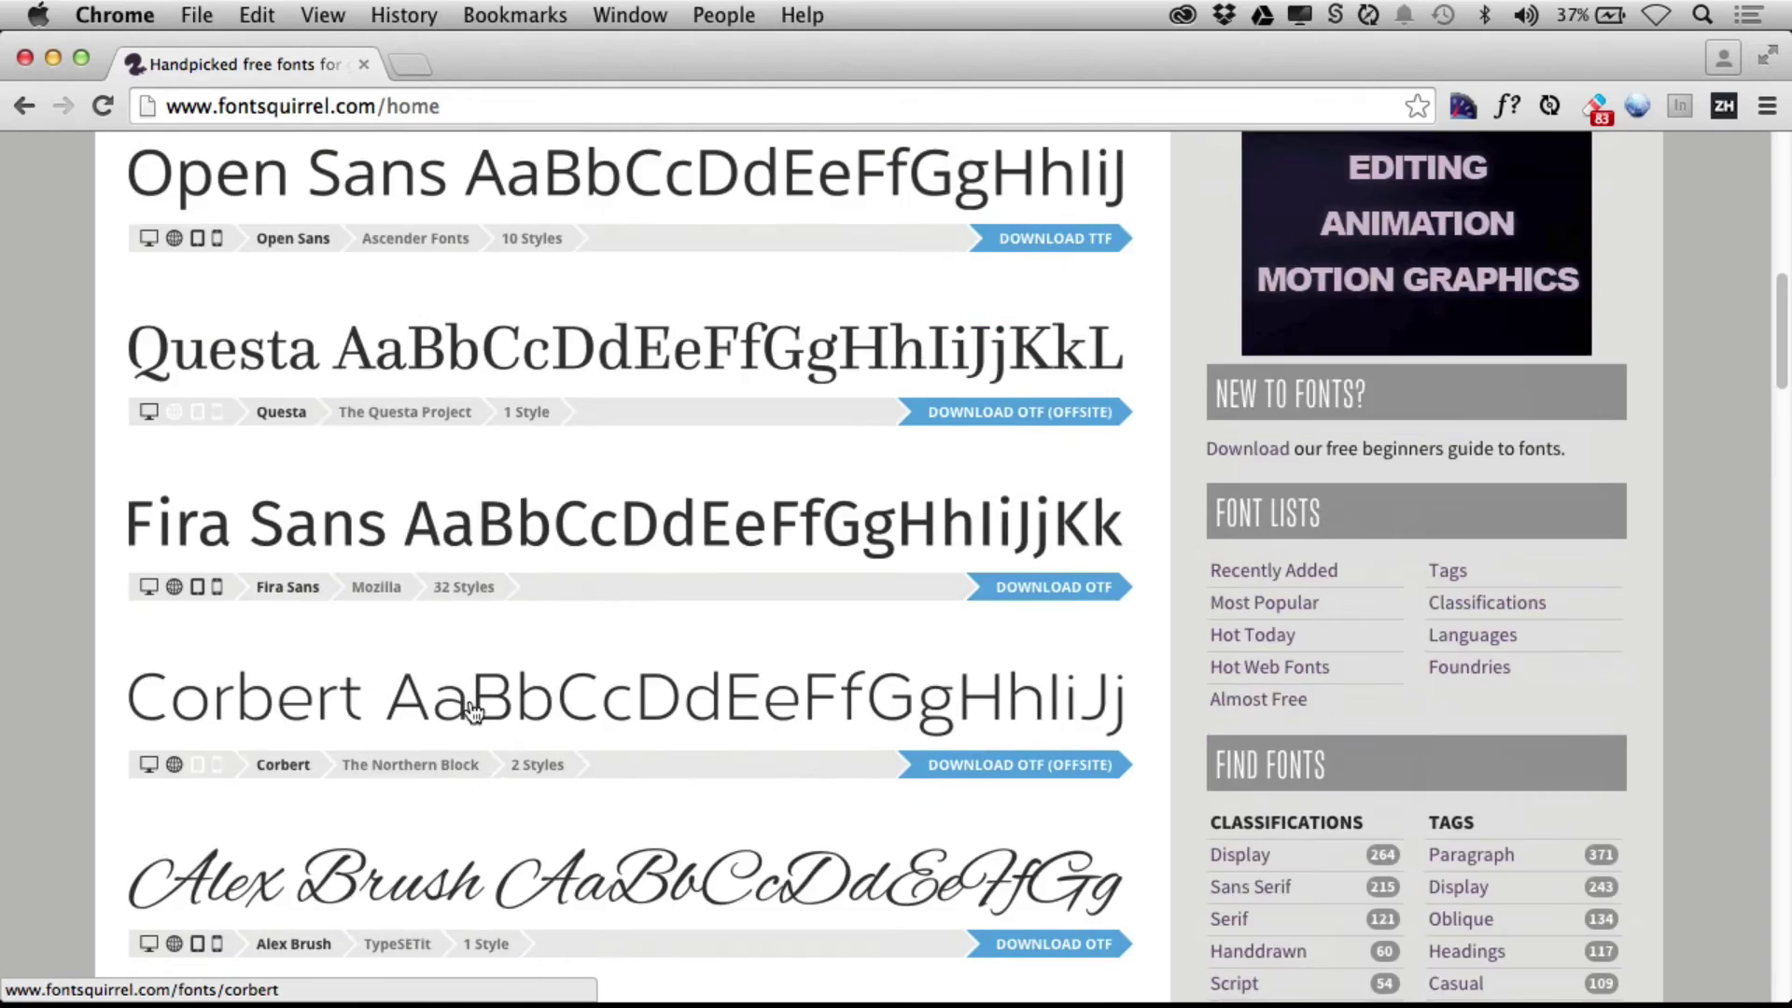
click(434, 520)
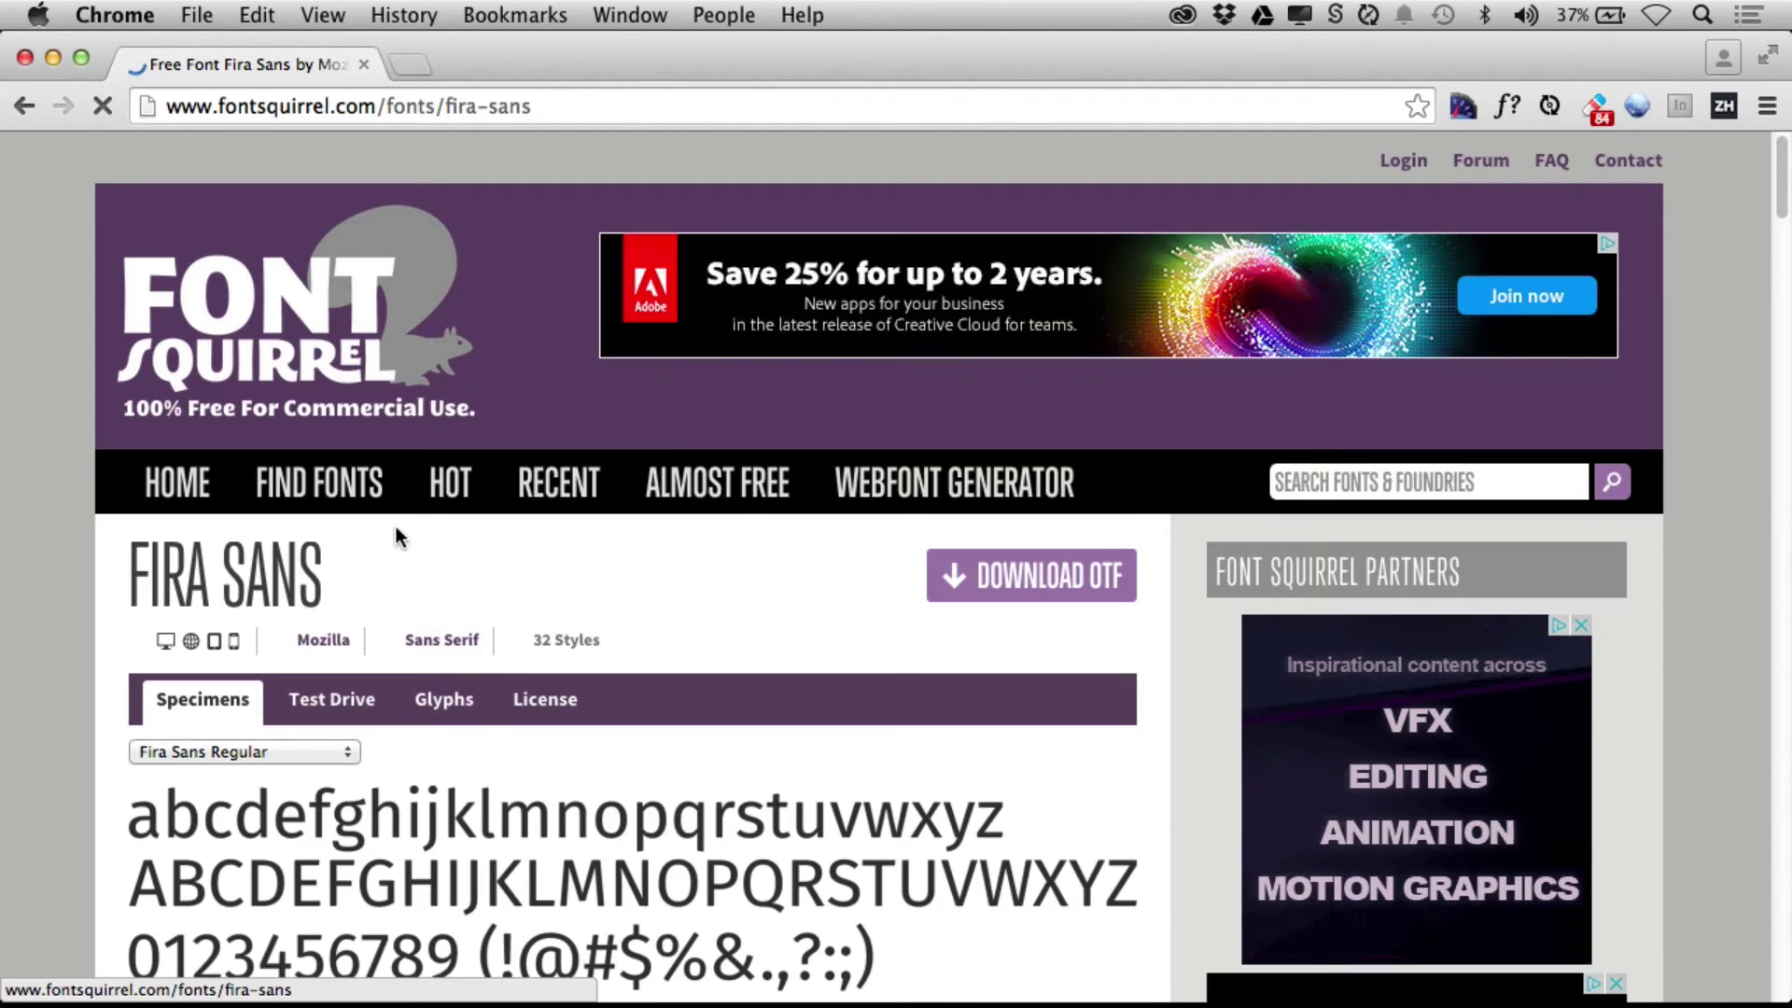
scroll(574, 730, down, 5)
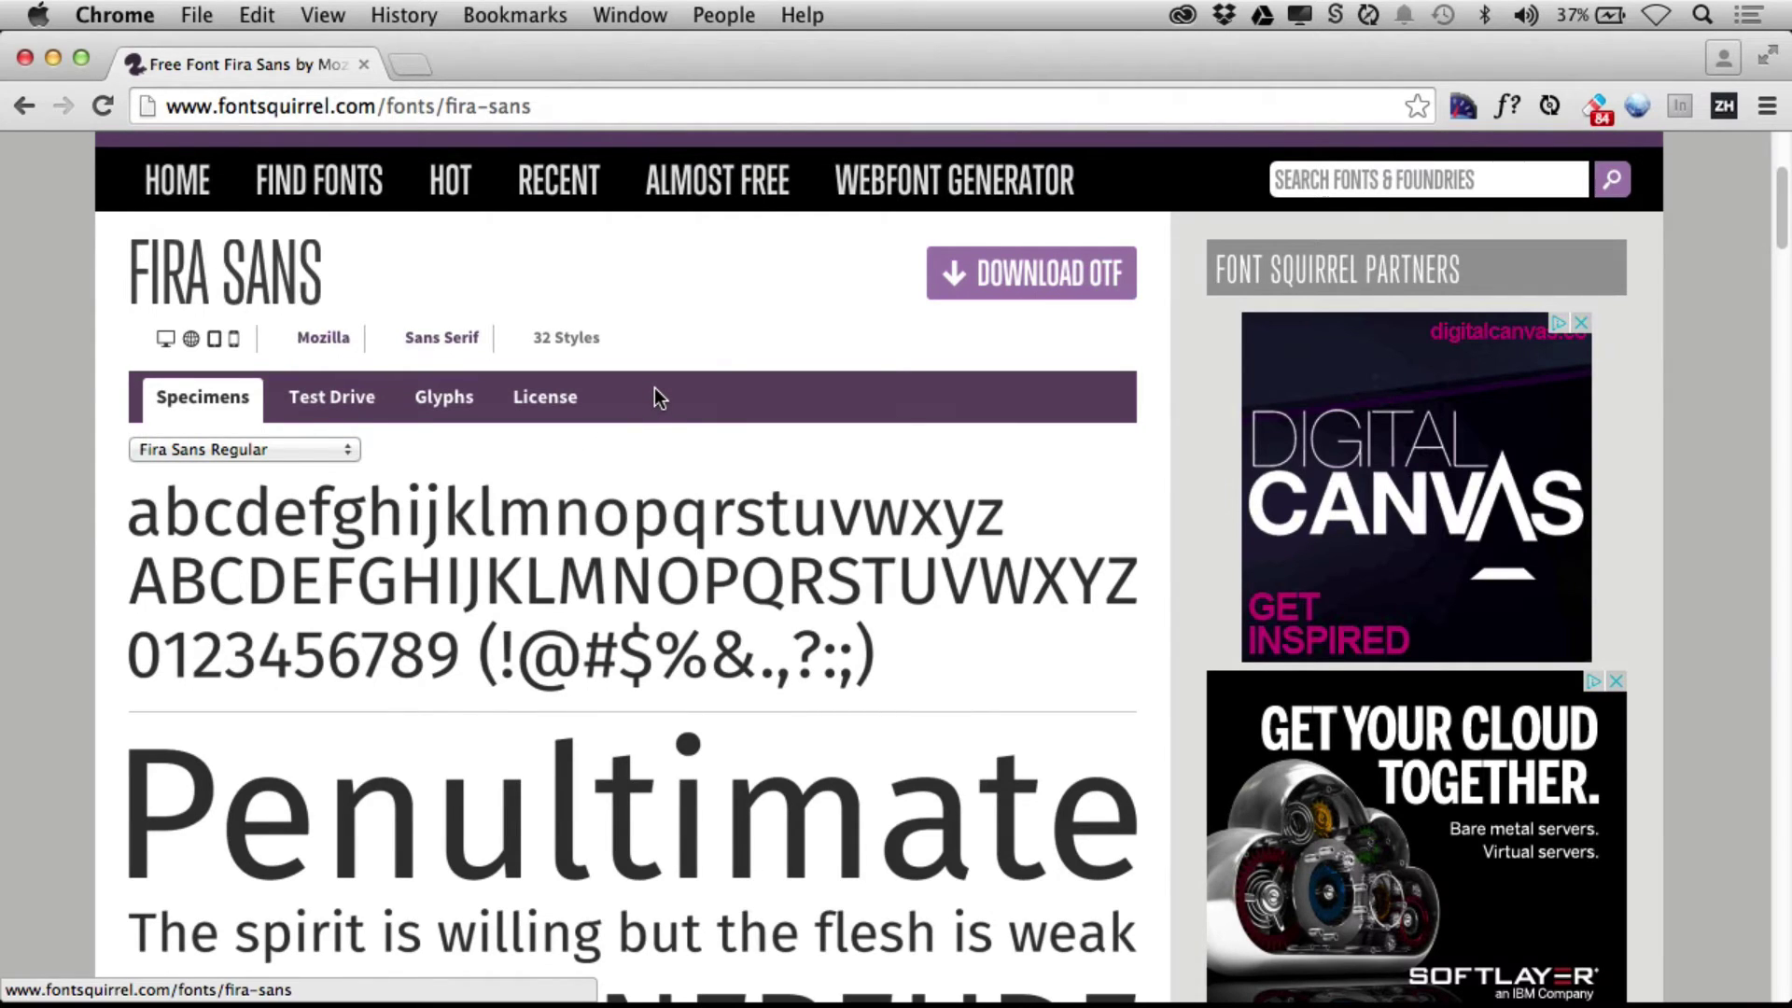
scroll(653, 388, up, 3)
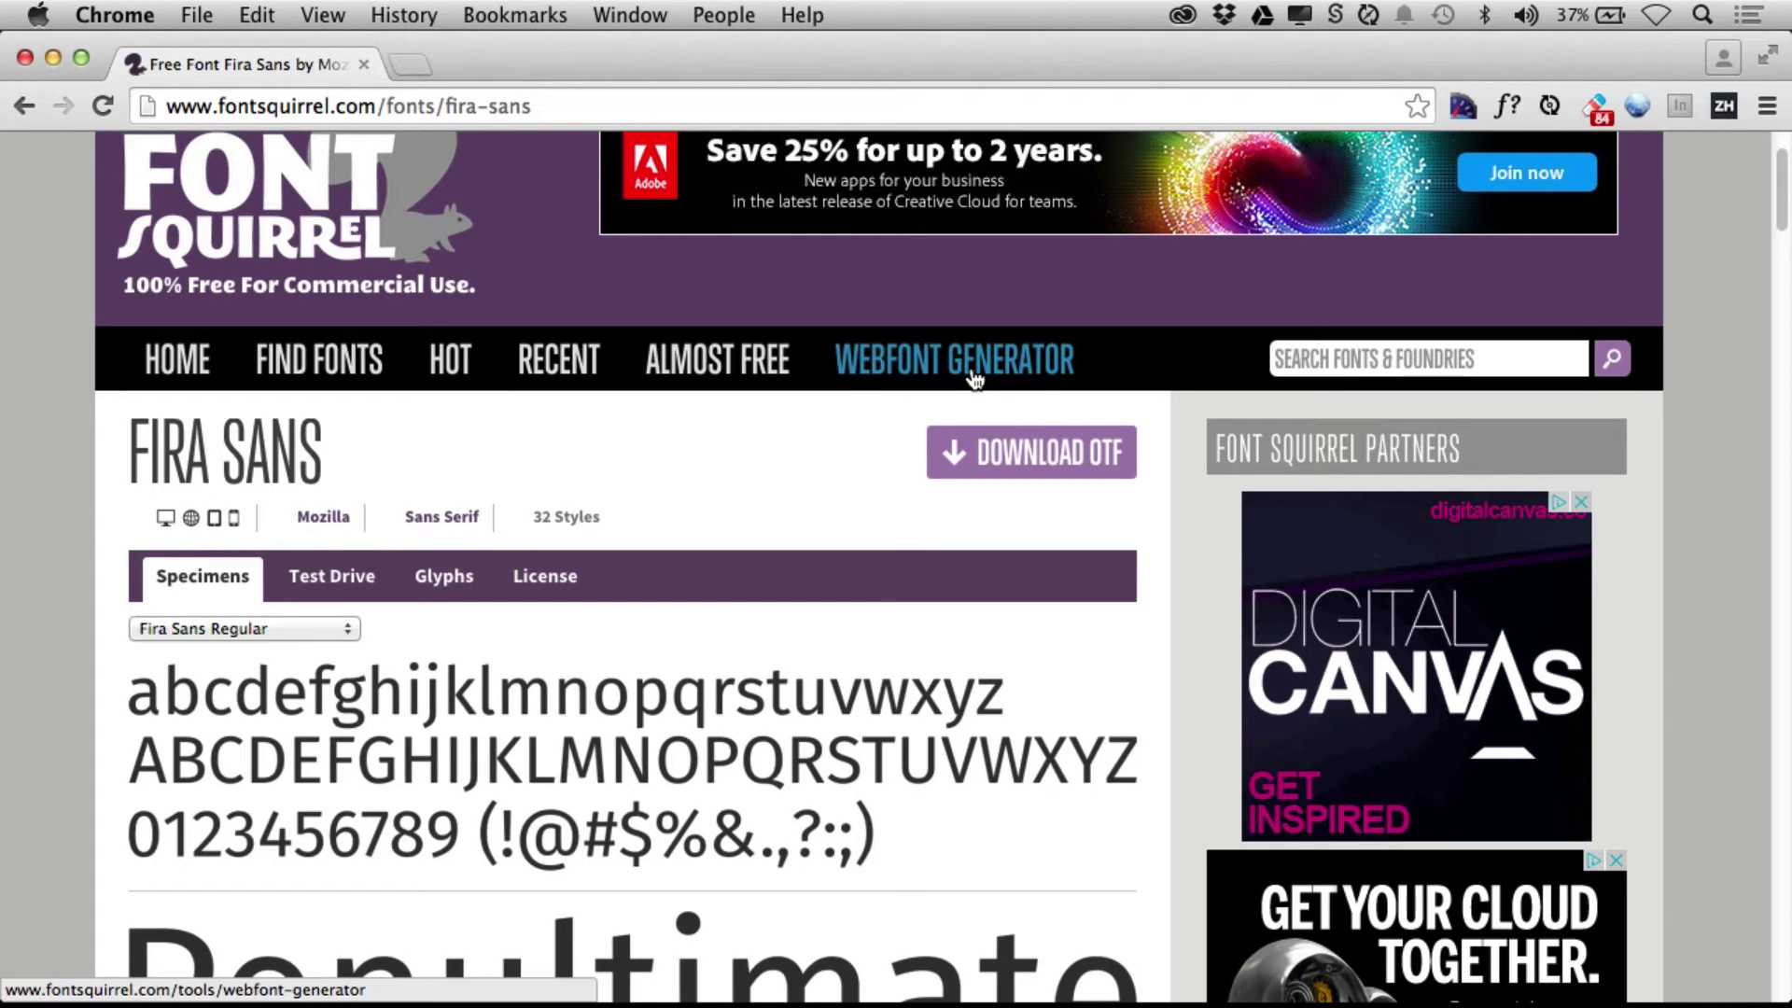
Step: Unzip the downloaded open-sans-fontfacekit.zip in Finder and open its web fonts folder
key(super+Tab)
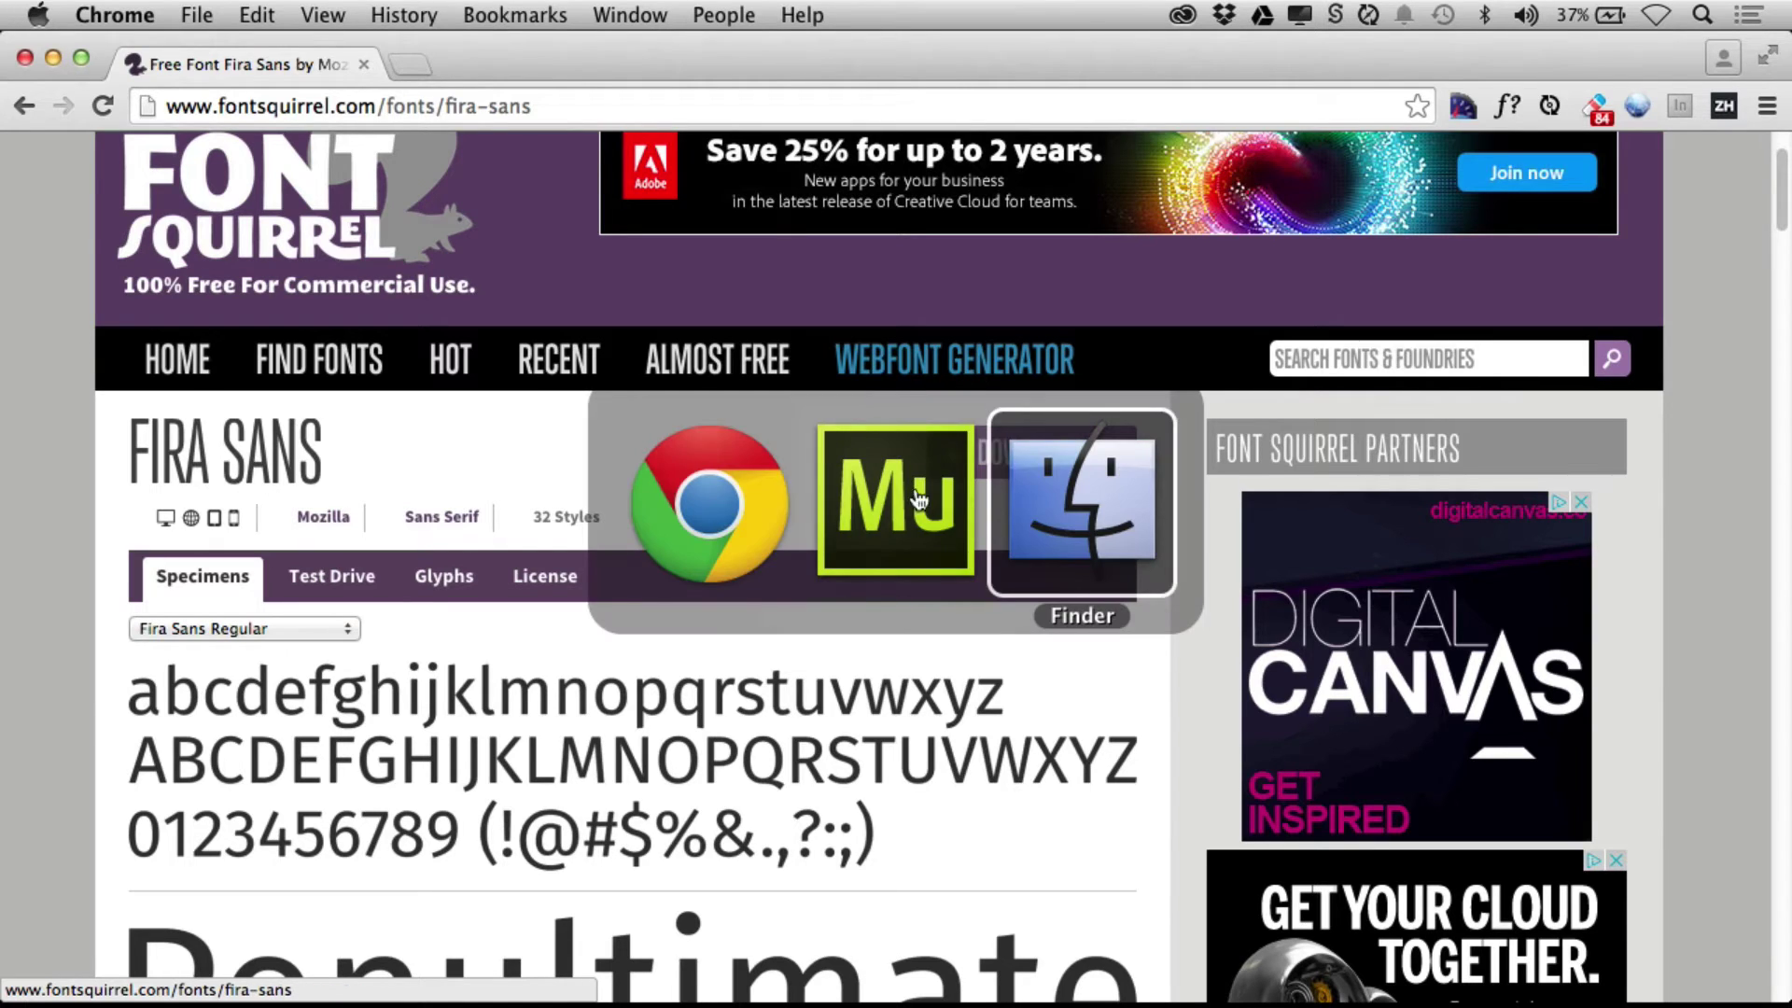
key(super+alt+h)
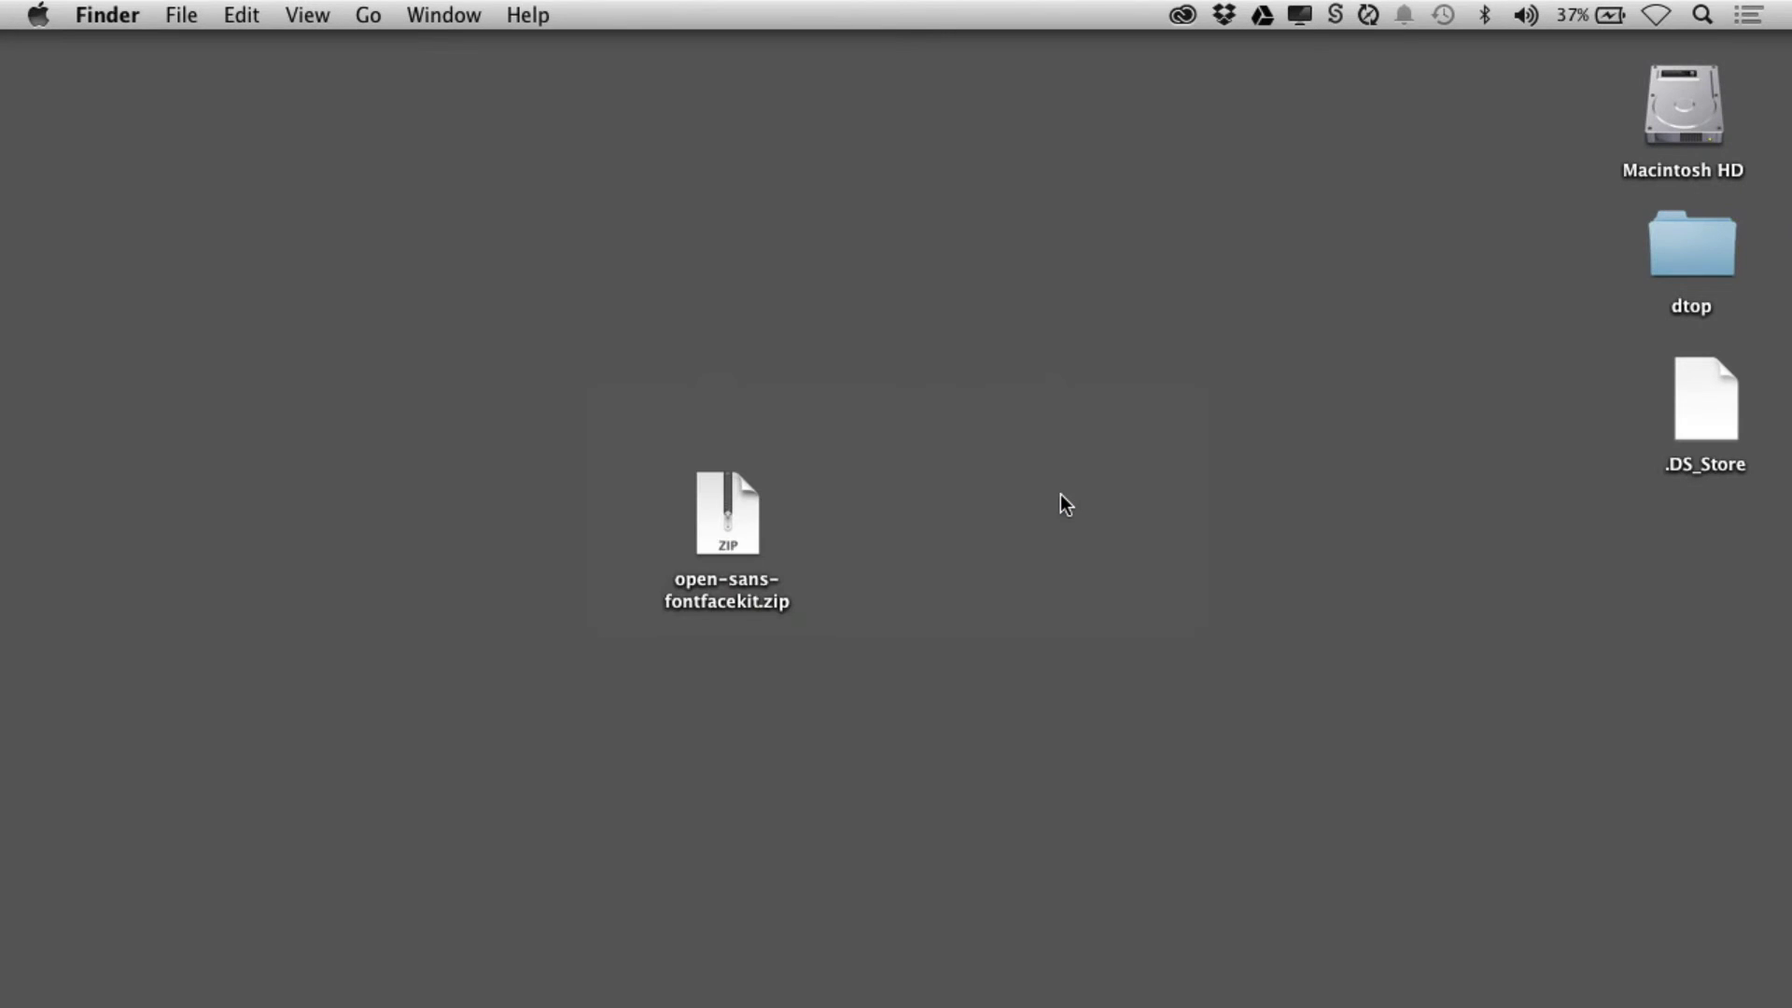
click(728, 519)
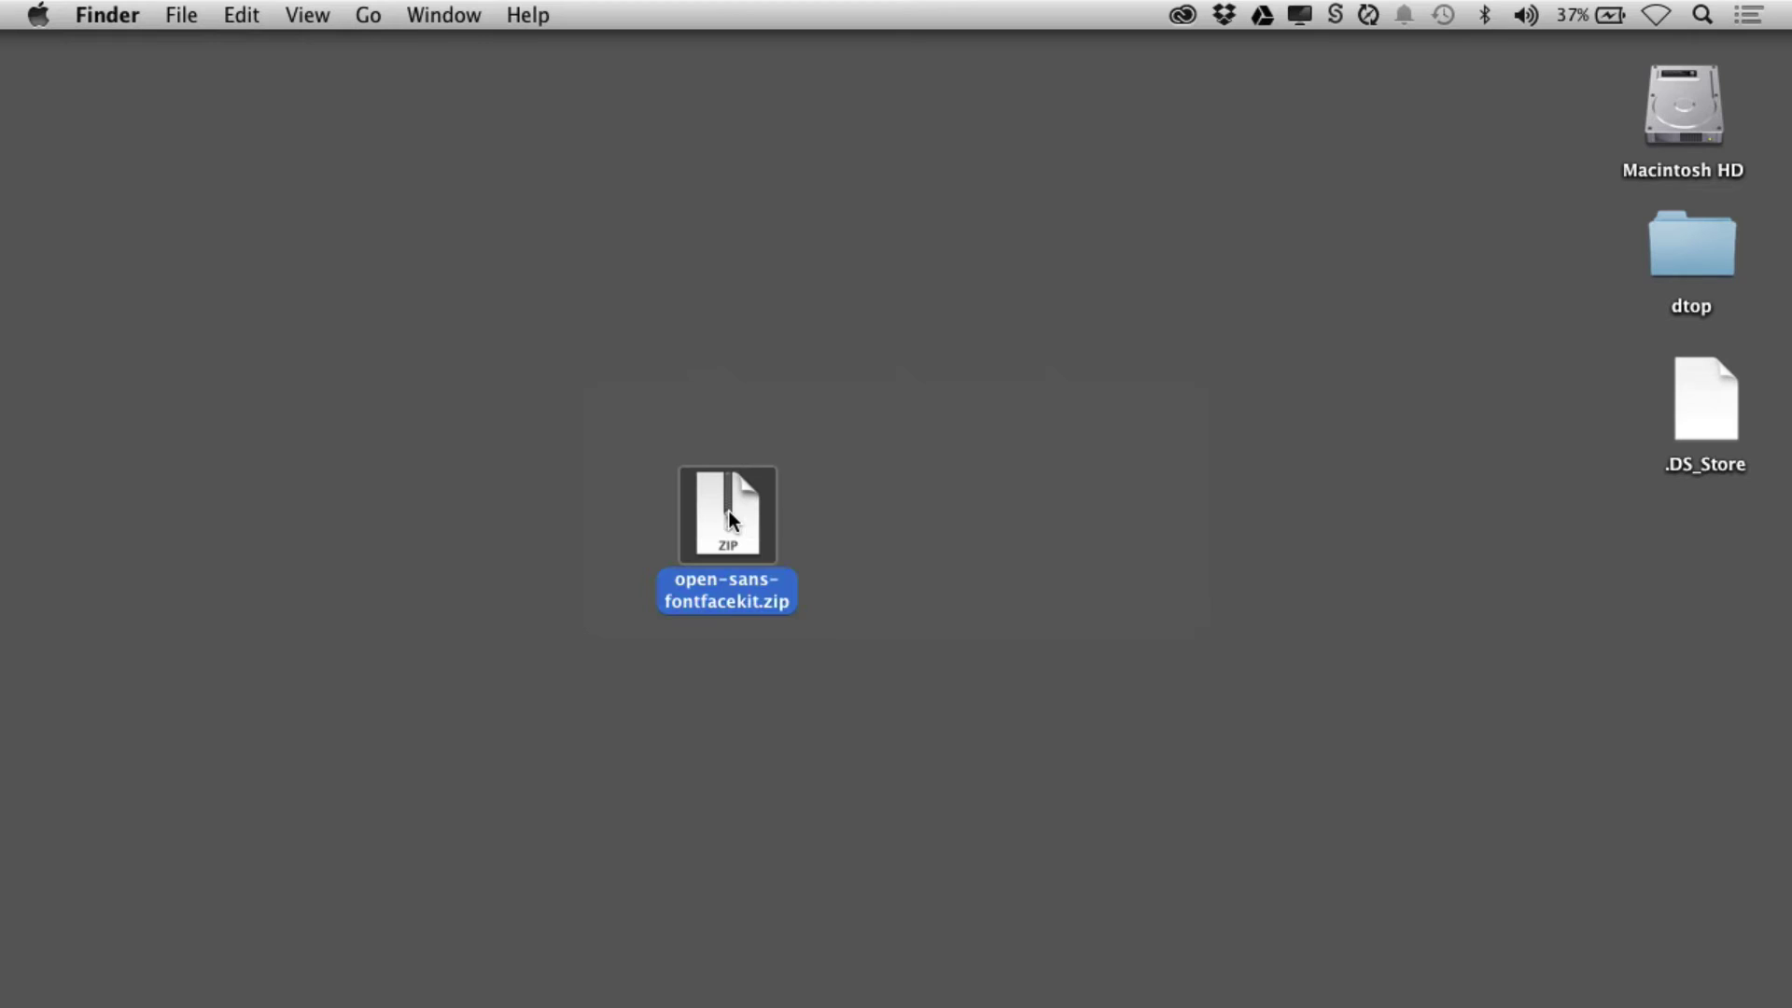
double_click(728, 514)
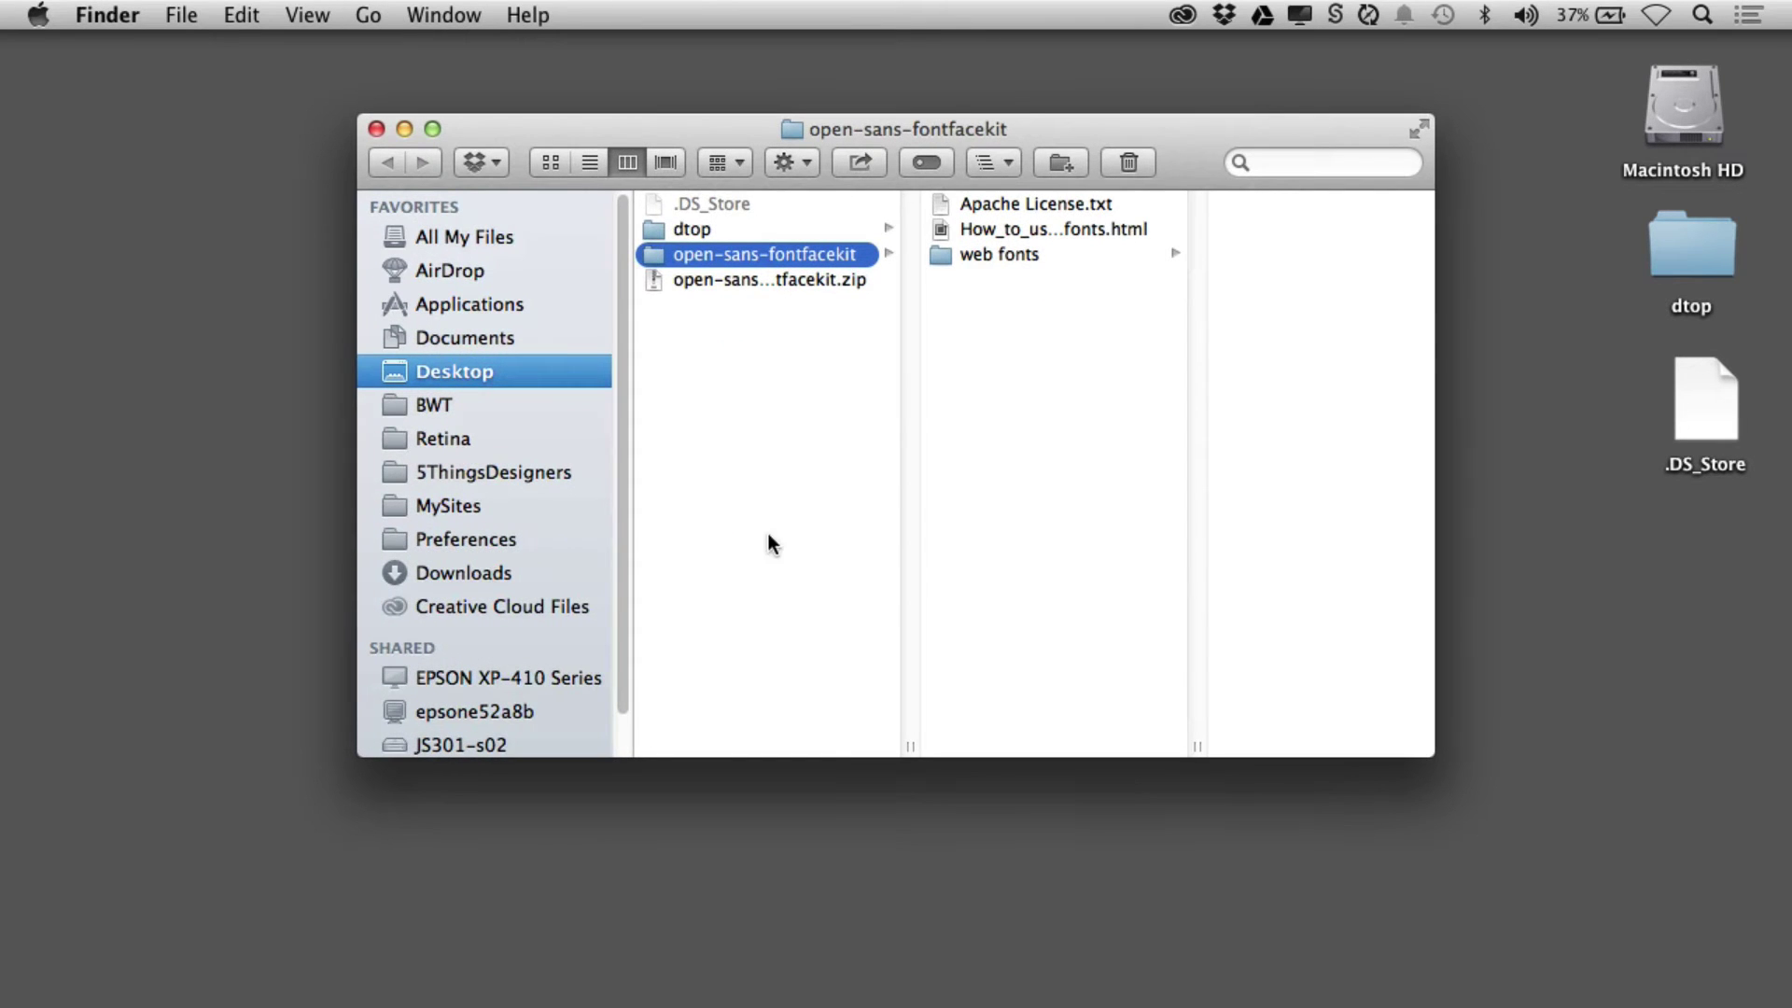
click(993, 260)
Step: Move the opensans_regular_macroman folder onto the desktop, then close Finder and return to Muse
drag(1080, 137, 668, 139)
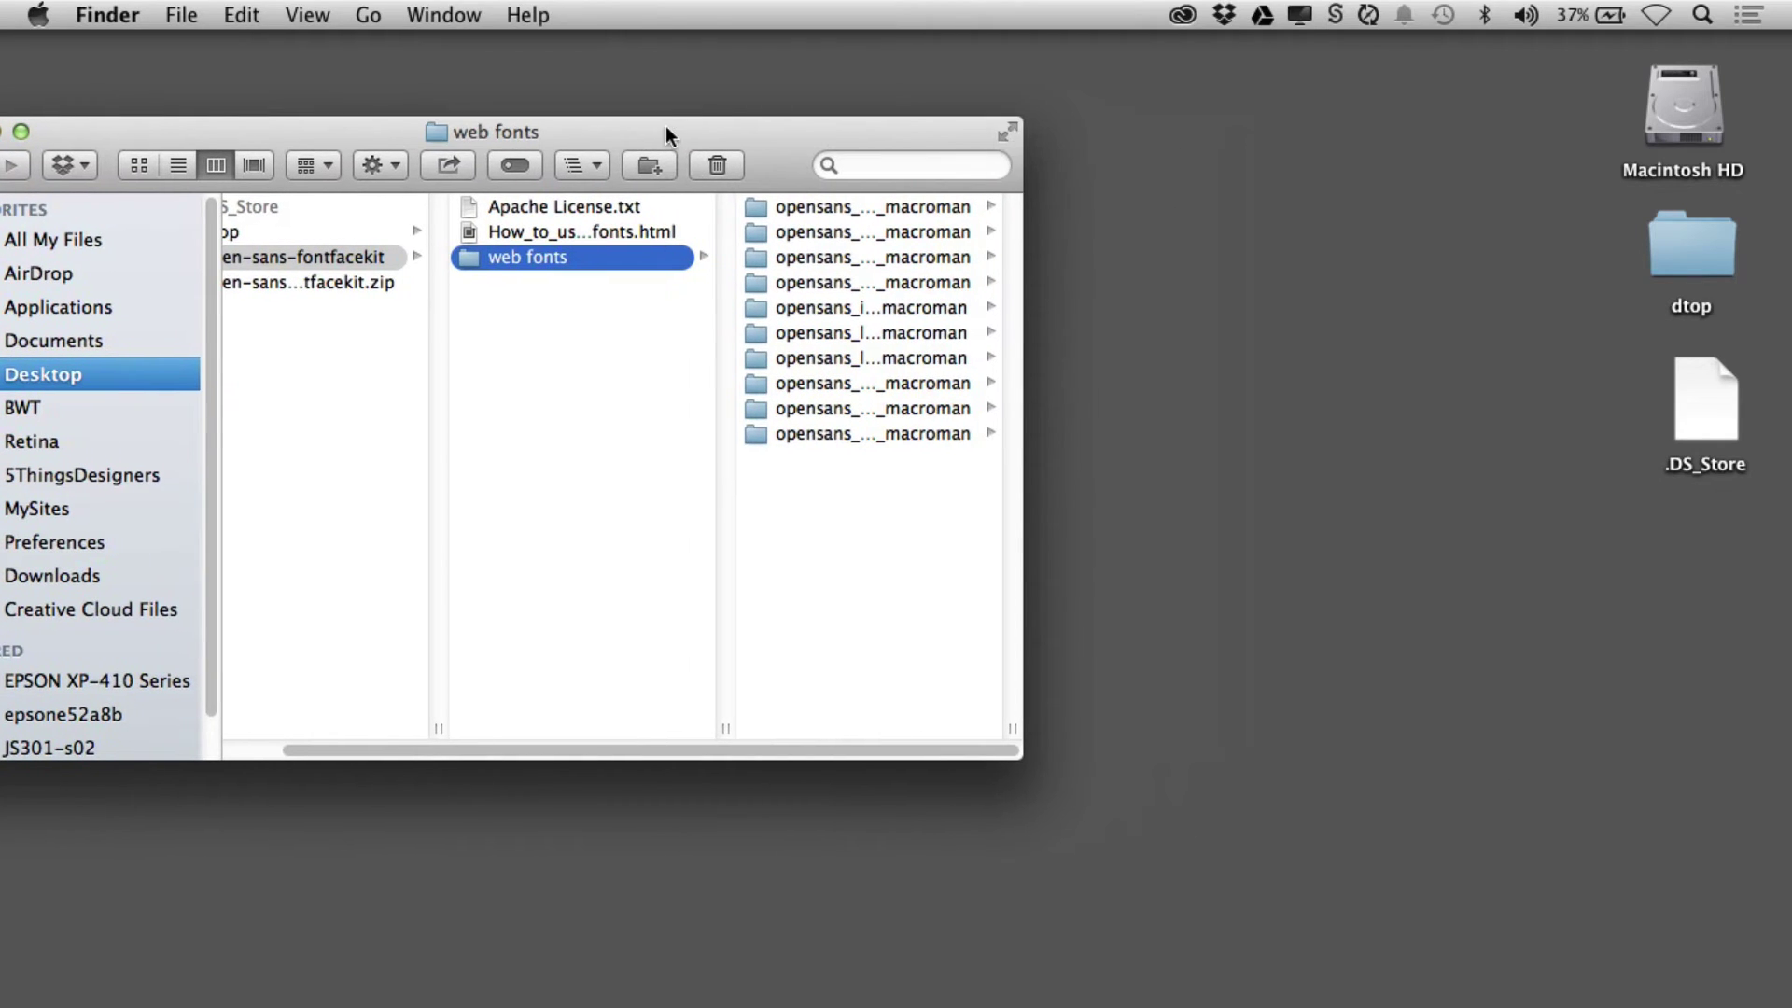
drag(1013, 732, 1318, 728)
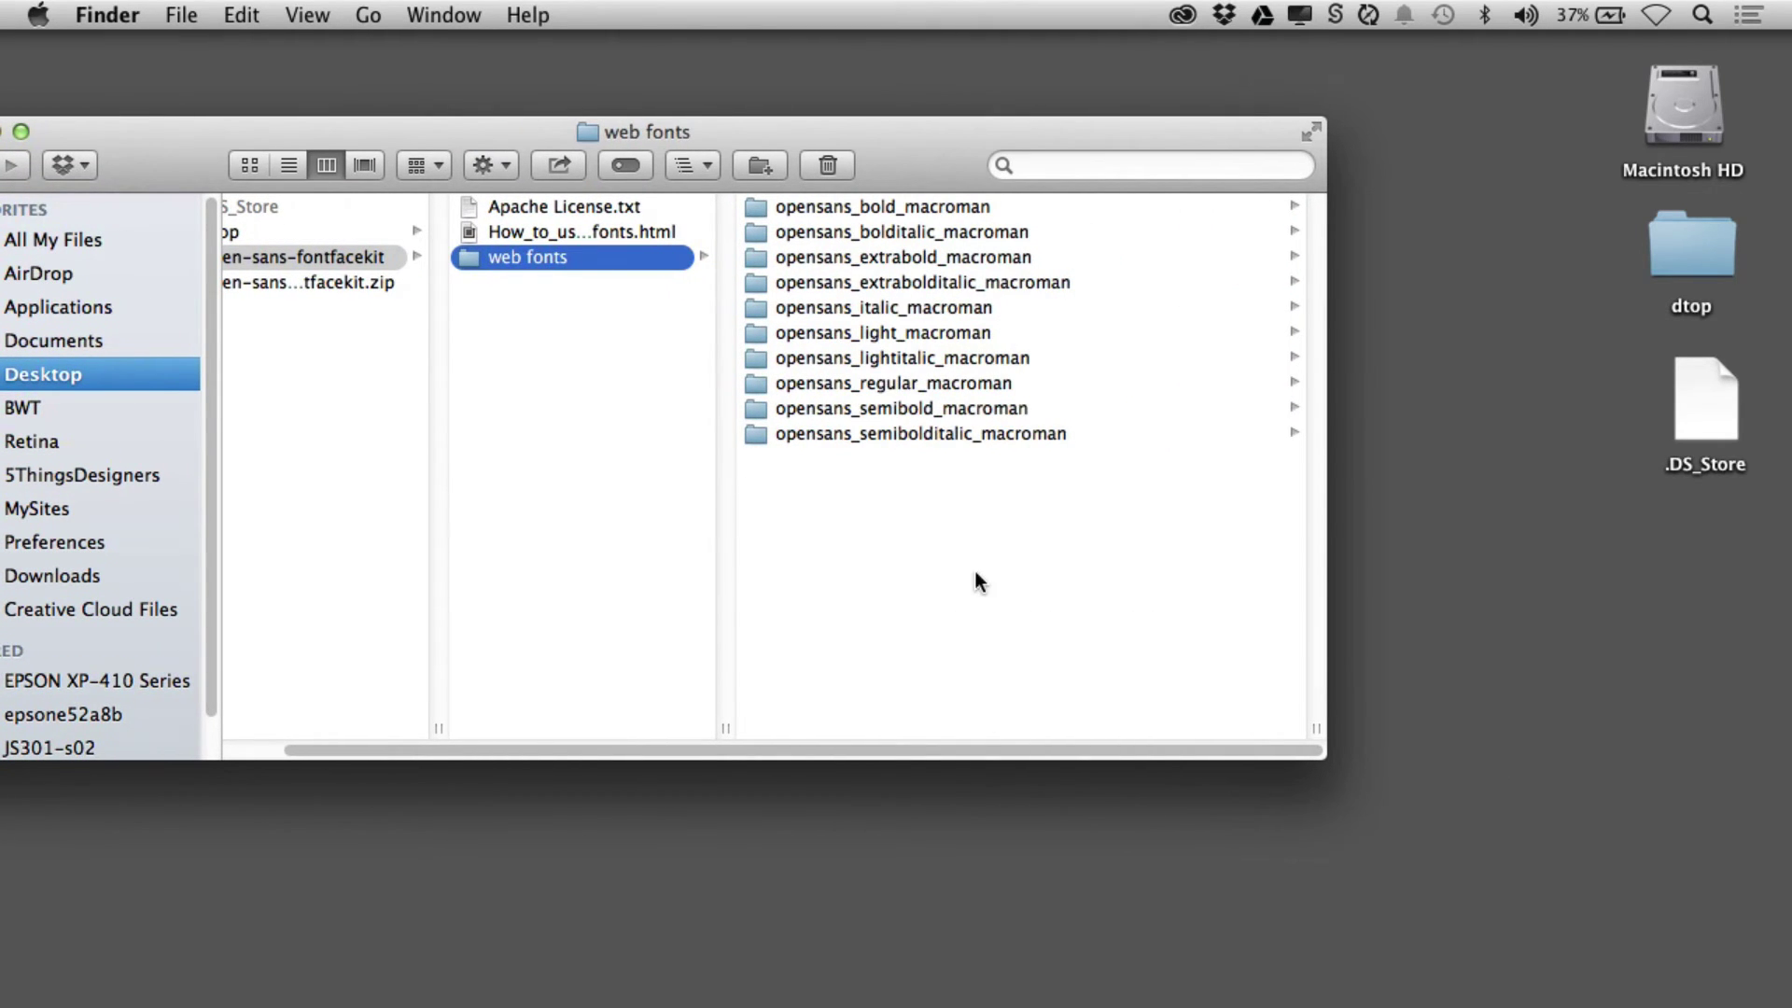
click(881, 383)
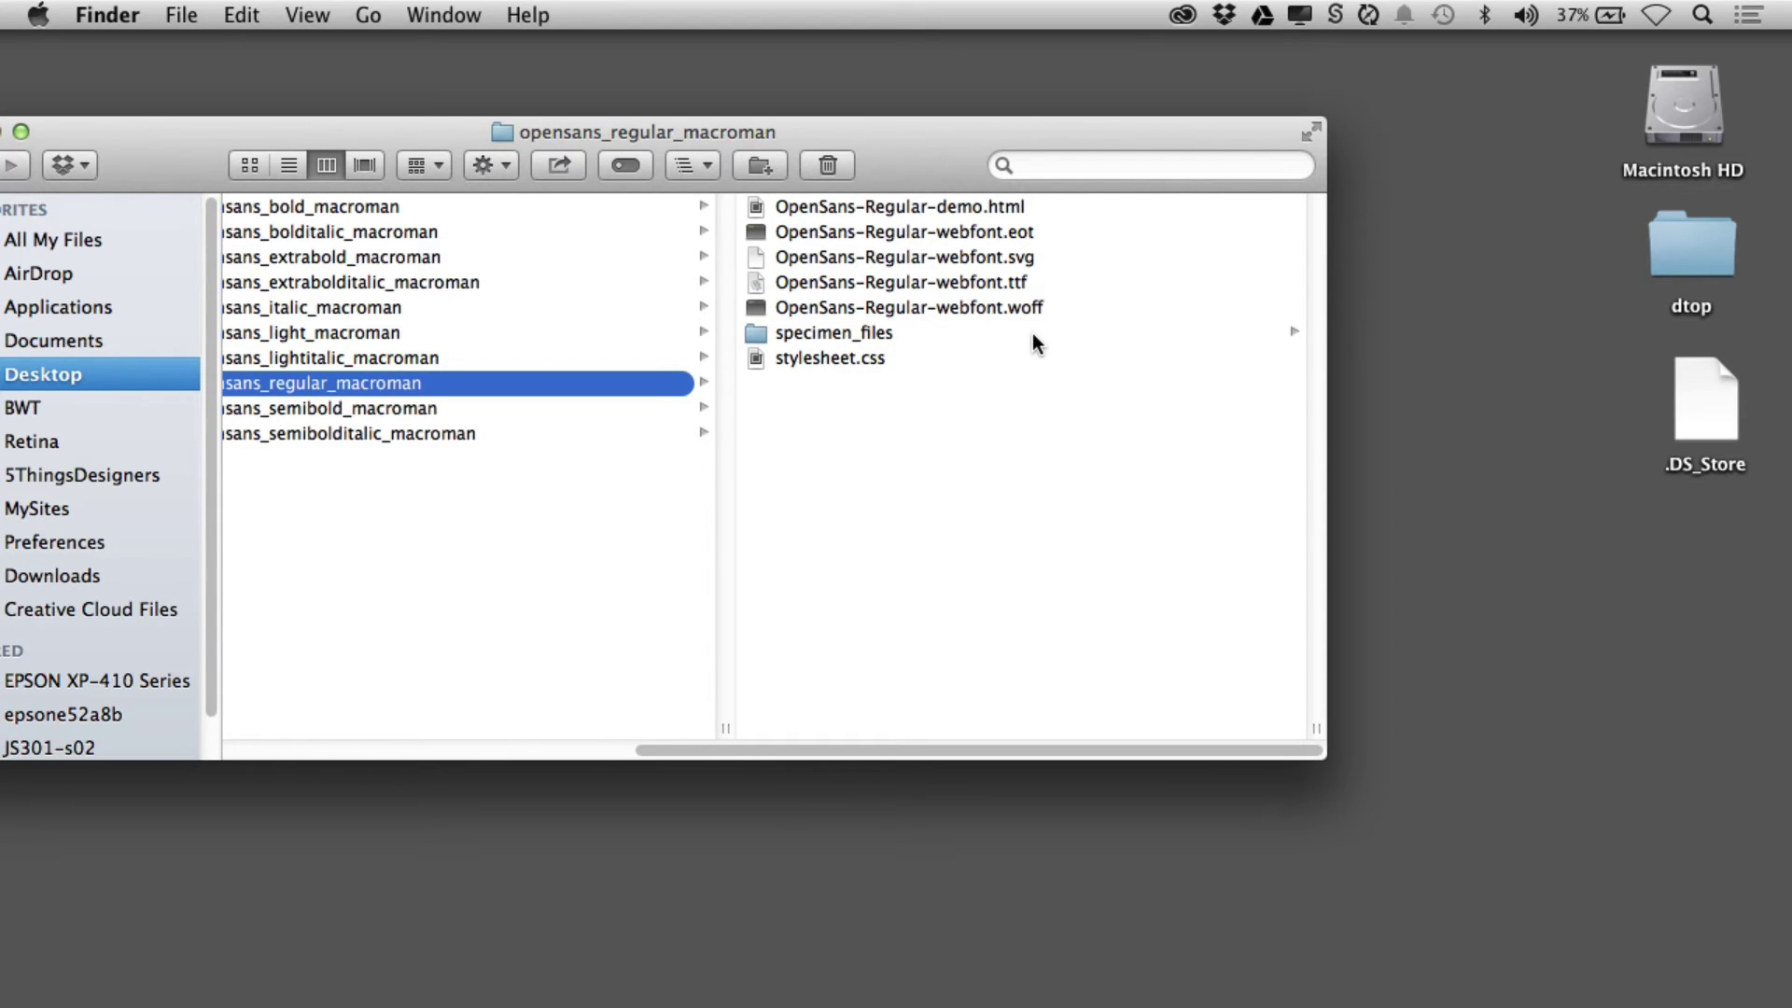
click(1017, 286)
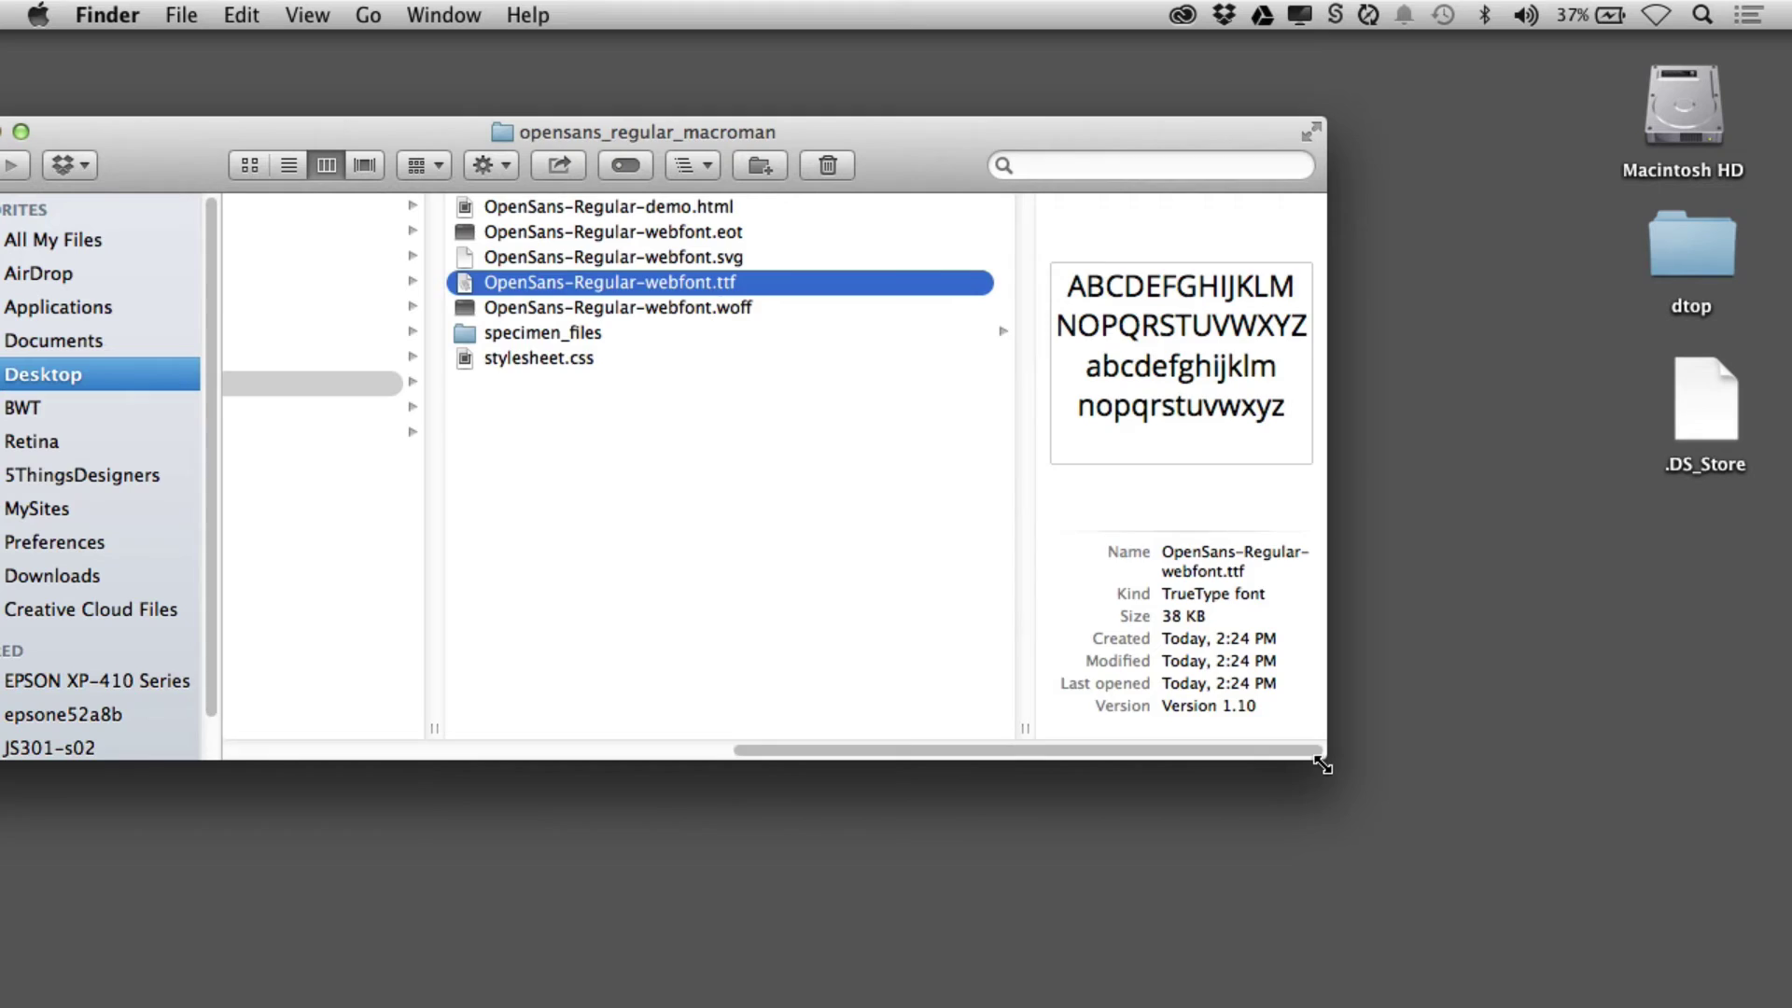
drag(1322, 757, 1721, 942)
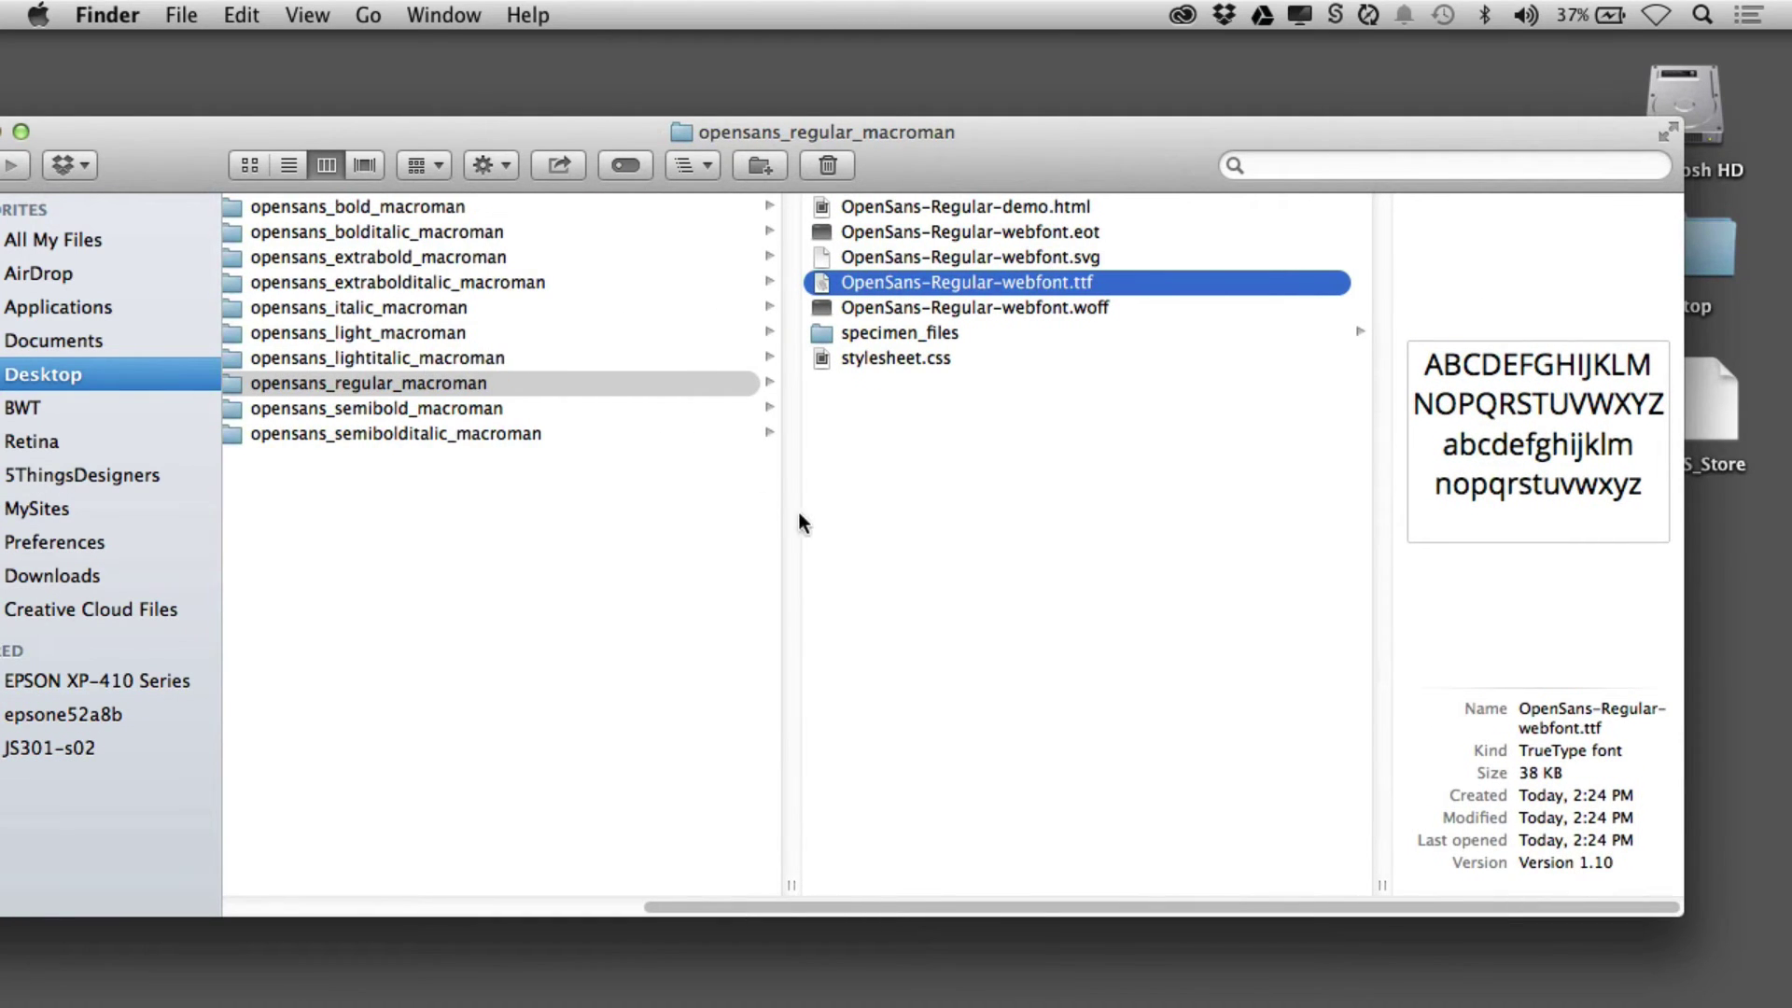
drag(234, 385, 982, 478)
key(super+w)
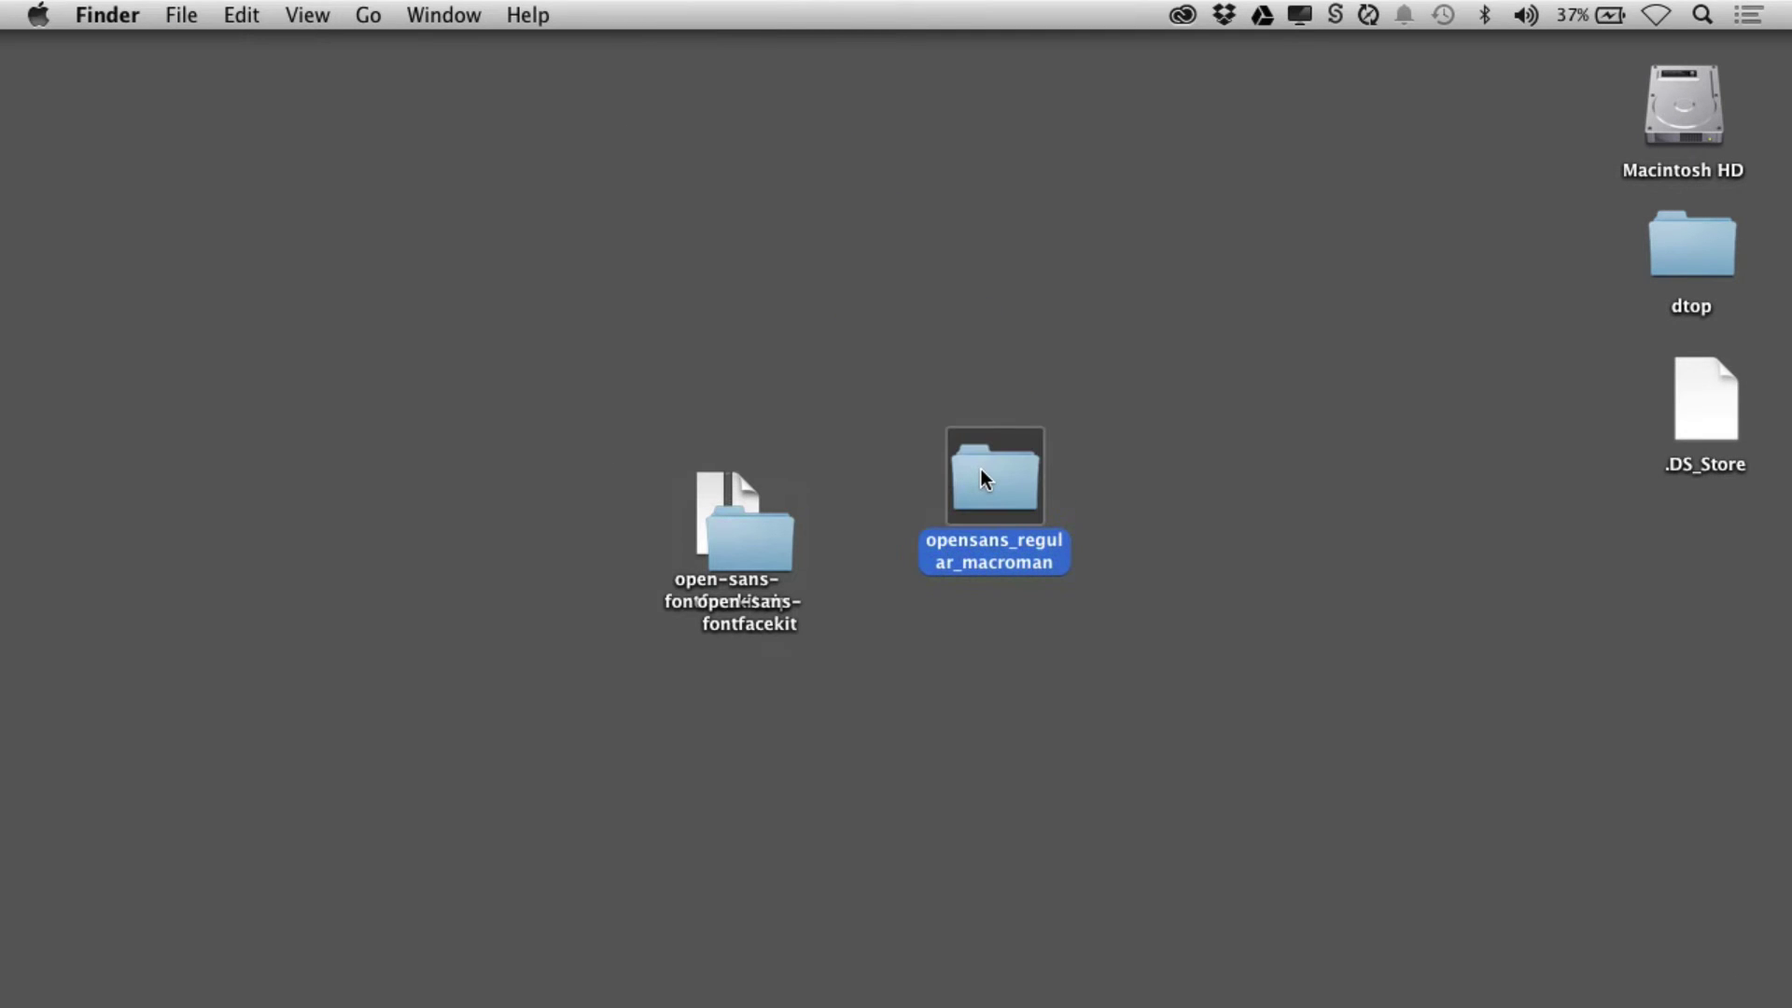
key(super+Tab)
key(super+Tab)
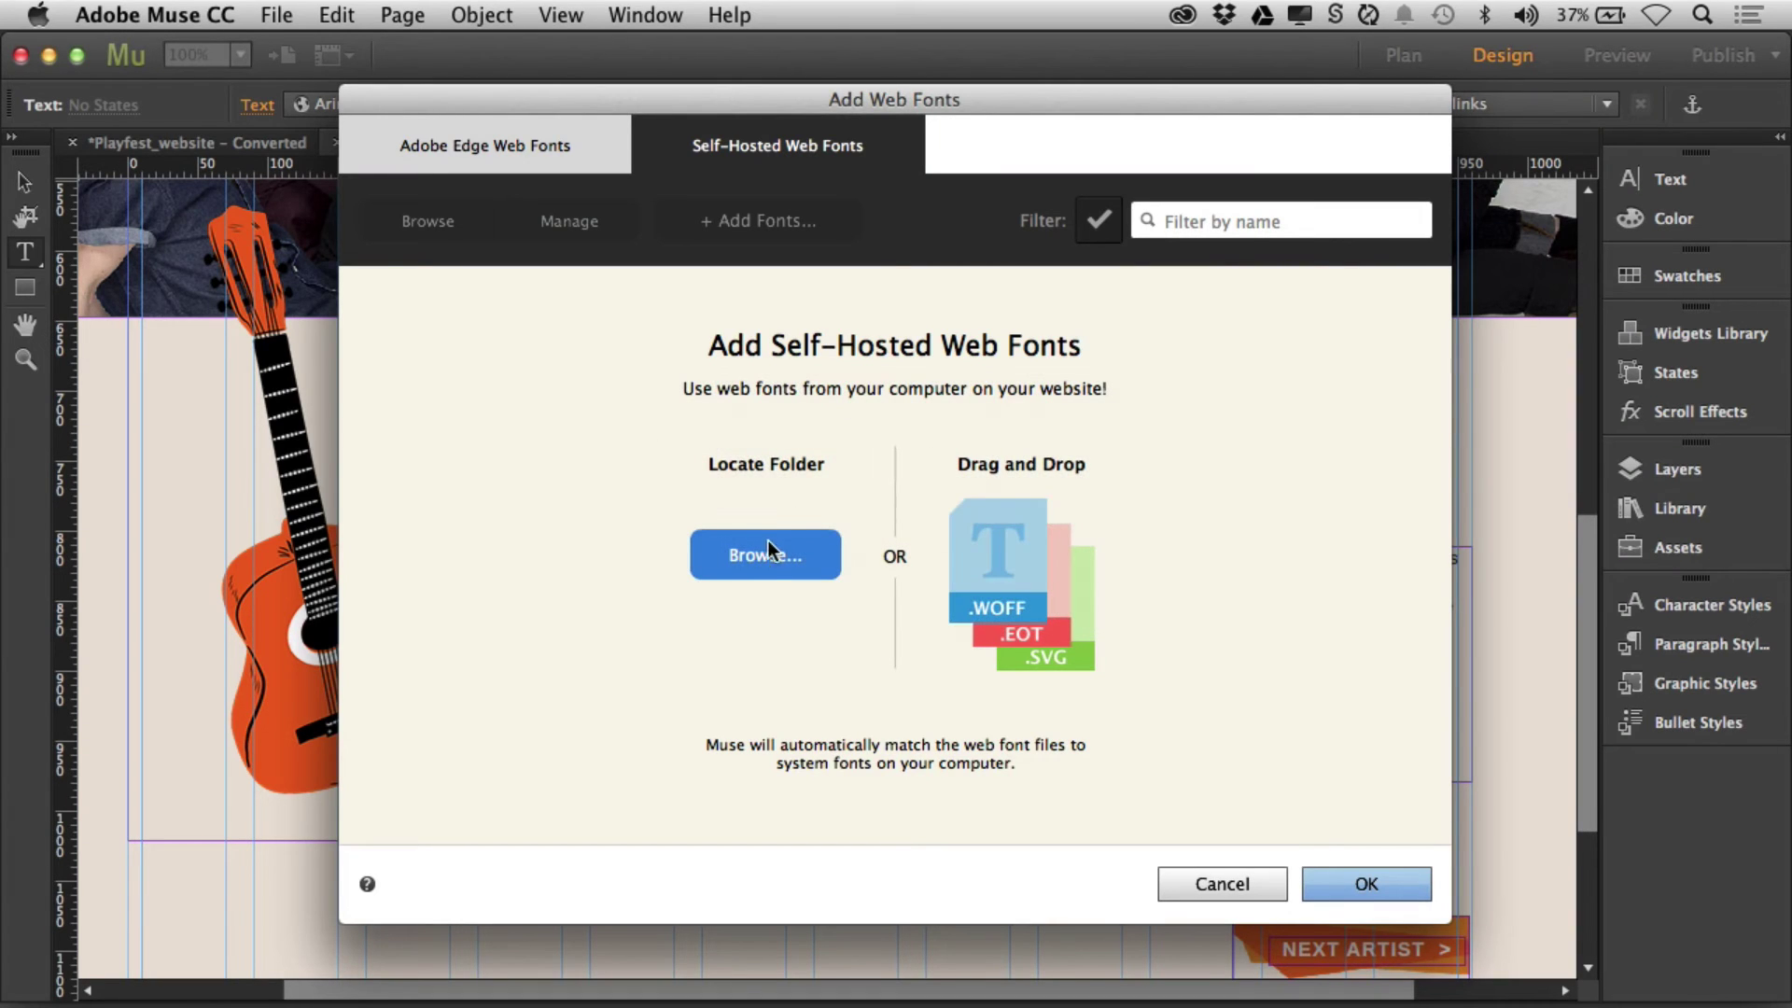
Step: Add the opensans_regular_macroman folder's fonts as self-hosted Open Sans Regular, affirming the licence
click(758, 554)
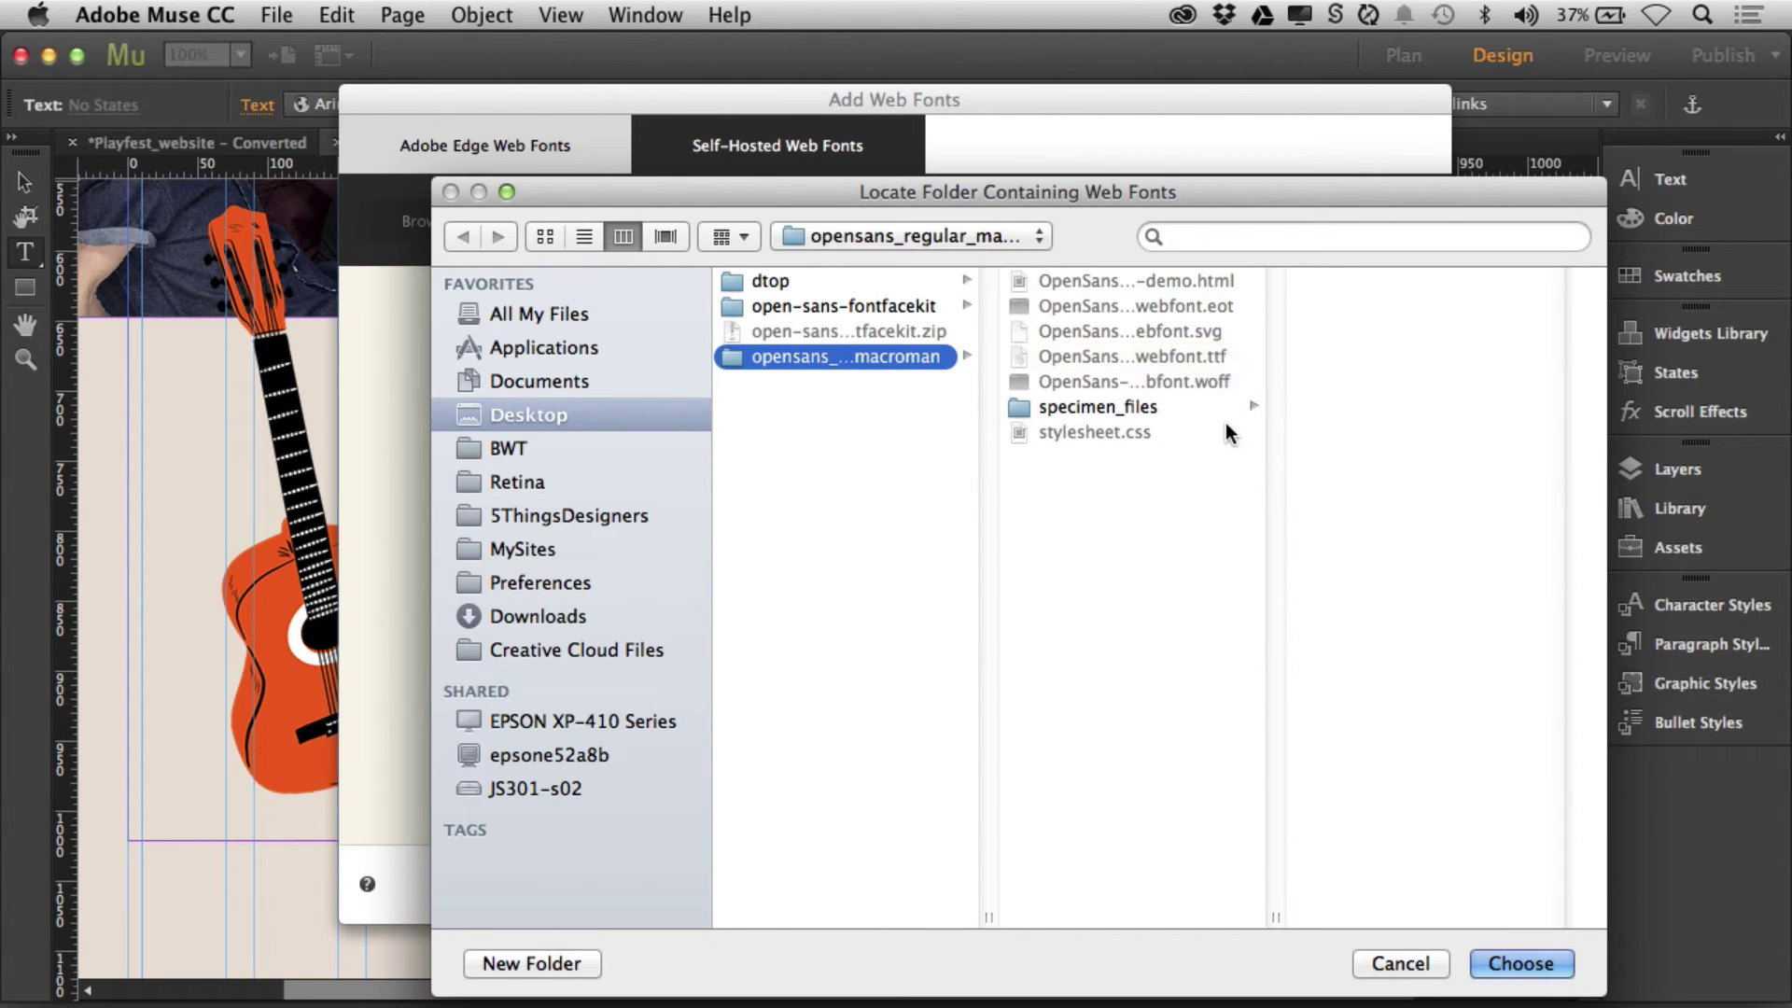
click(1523, 965)
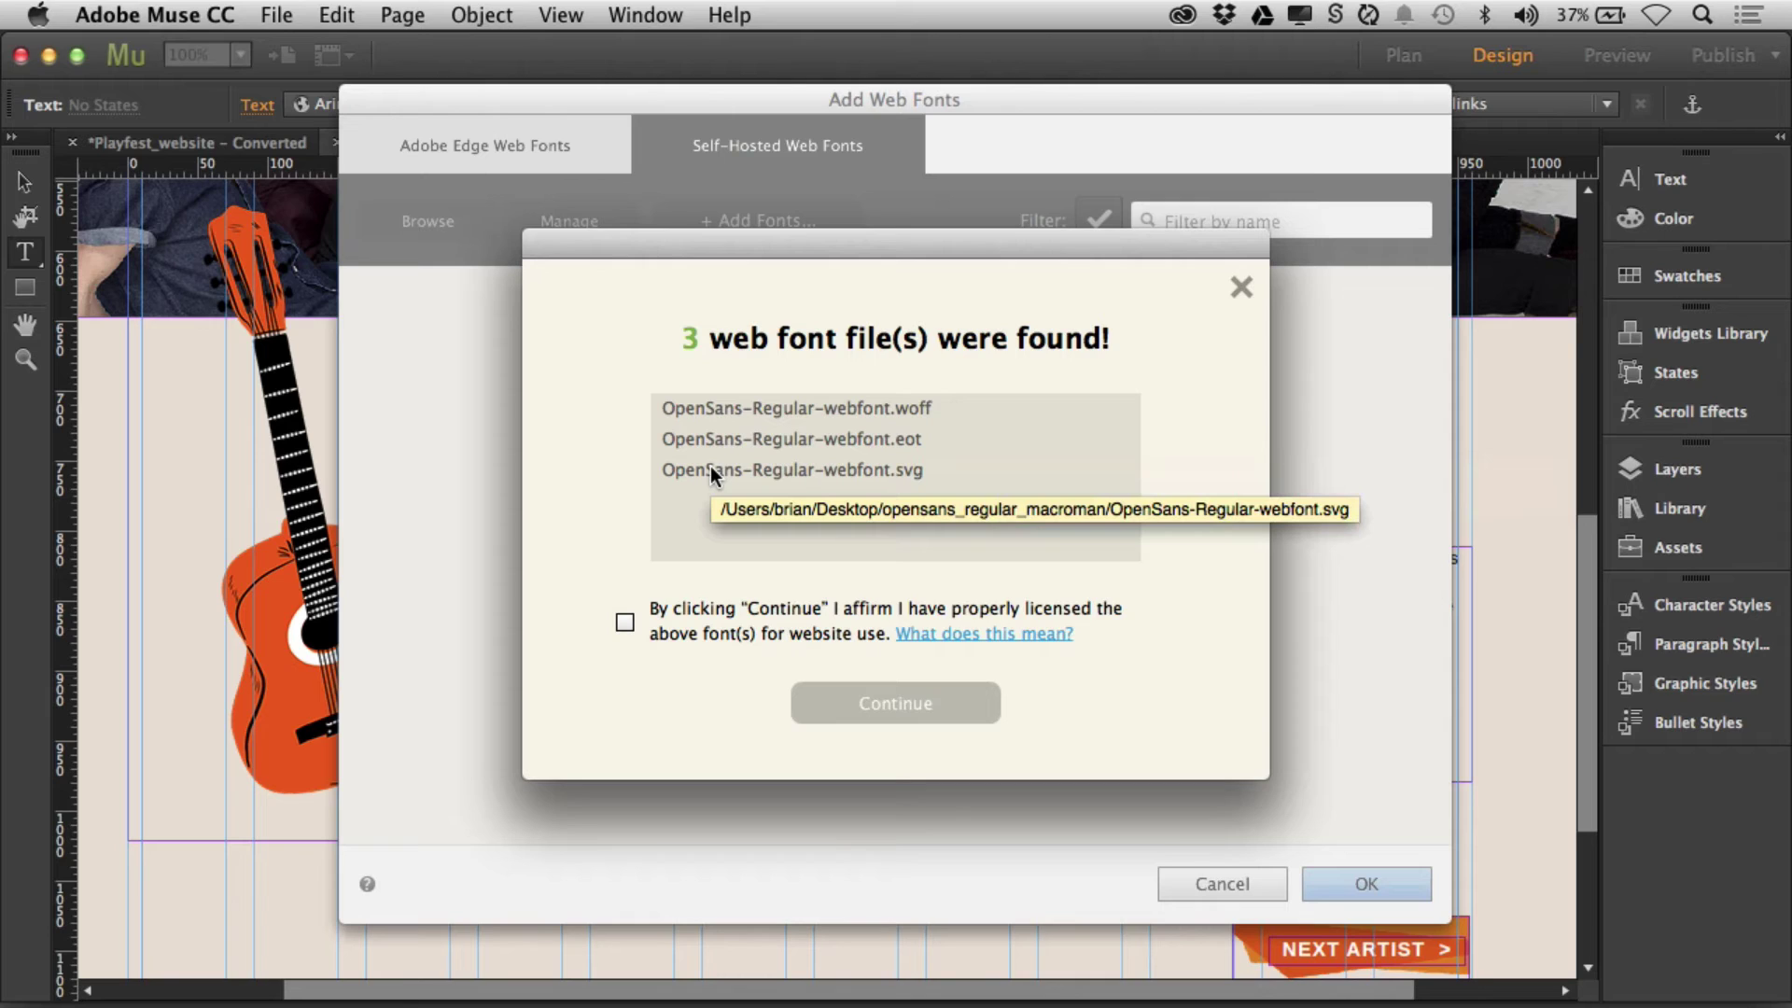
click(623, 623)
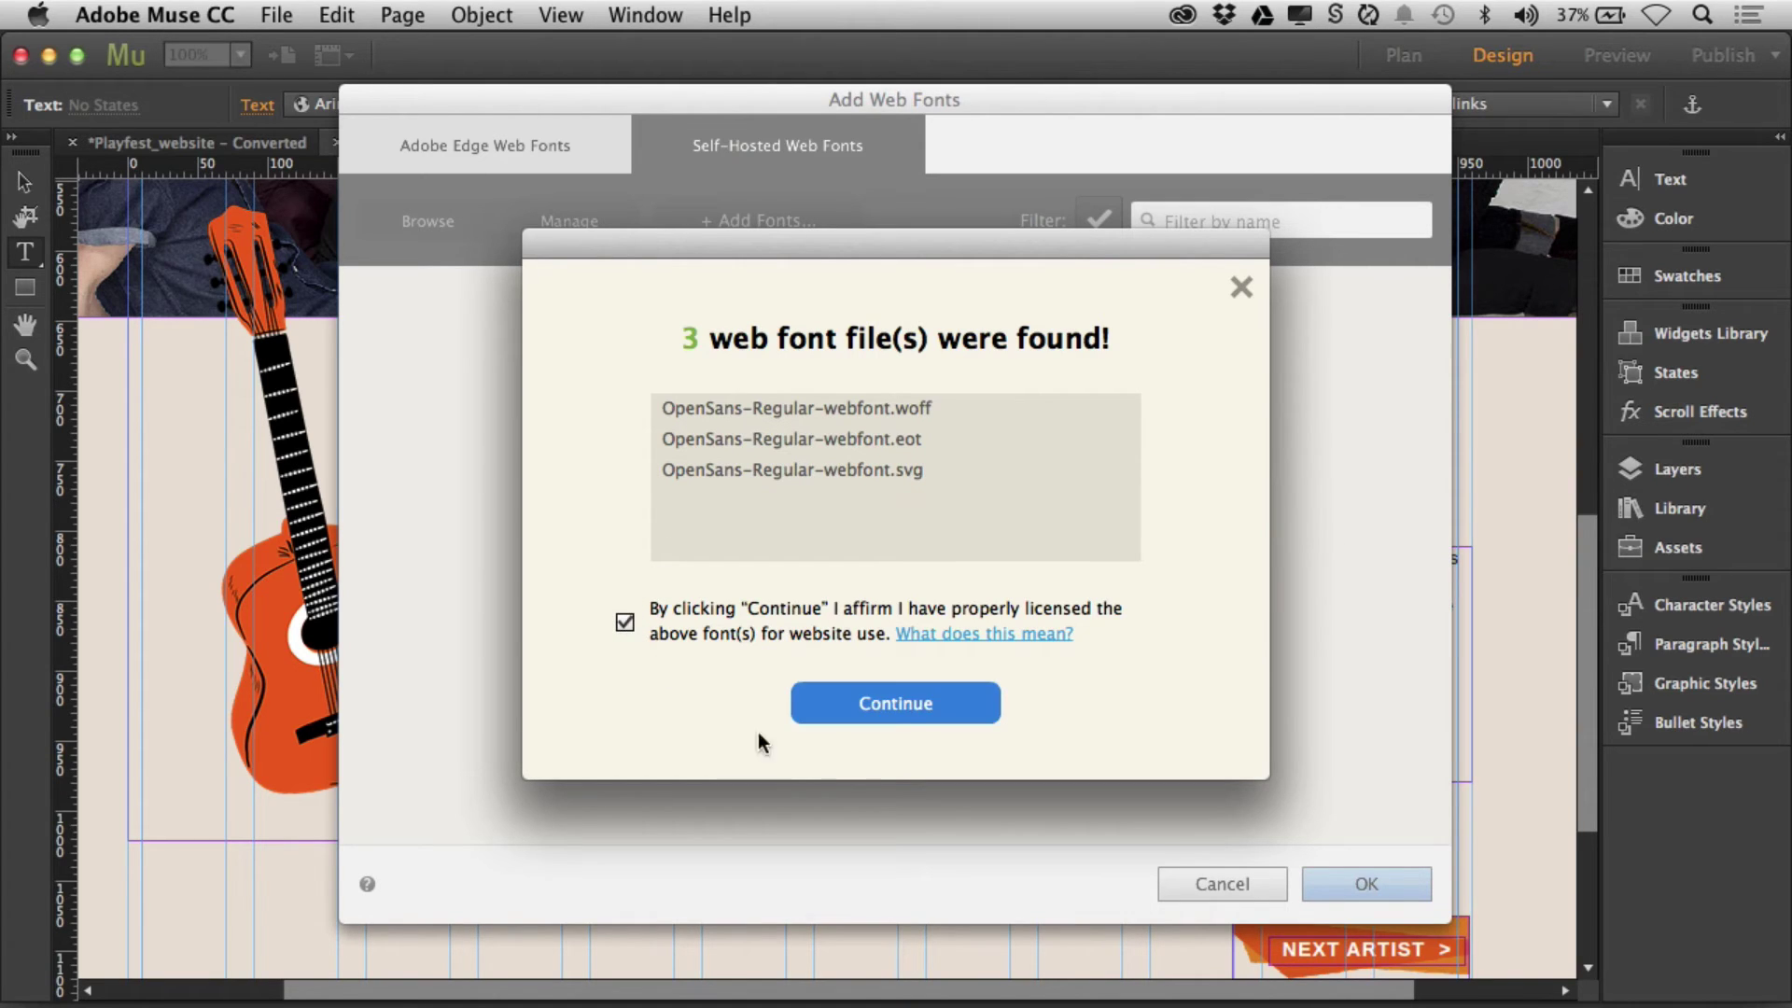
click(896, 703)
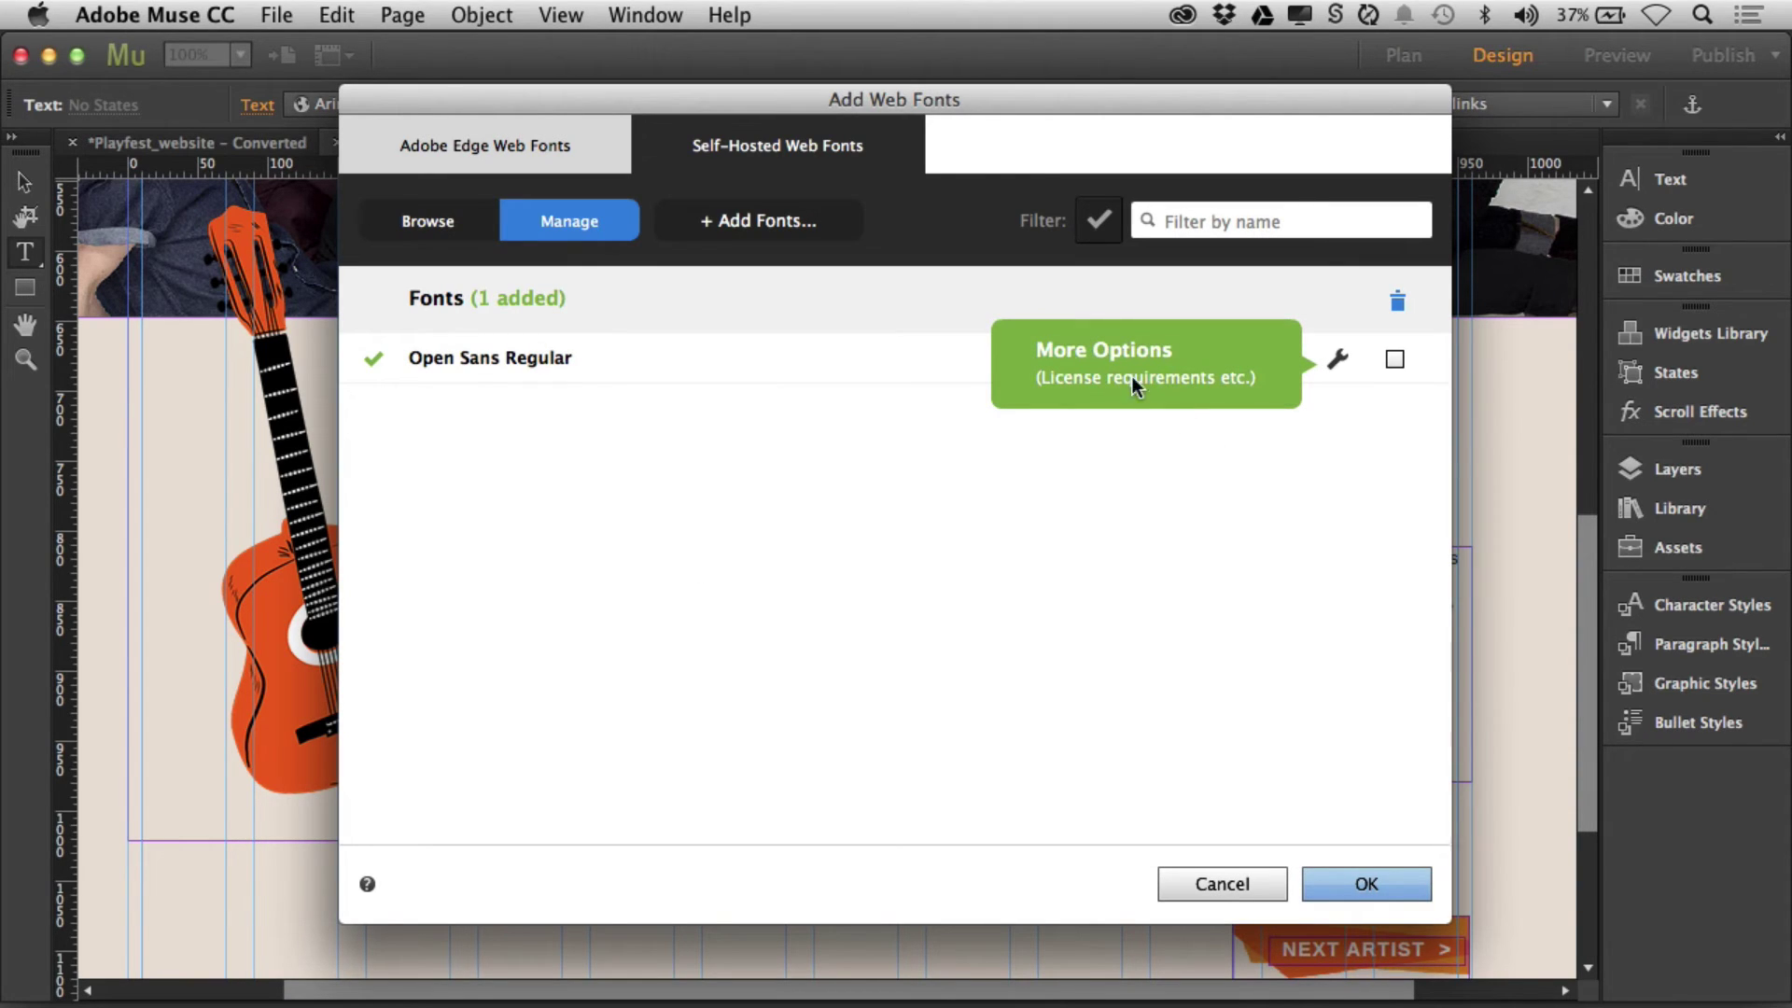
click(1338, 366)
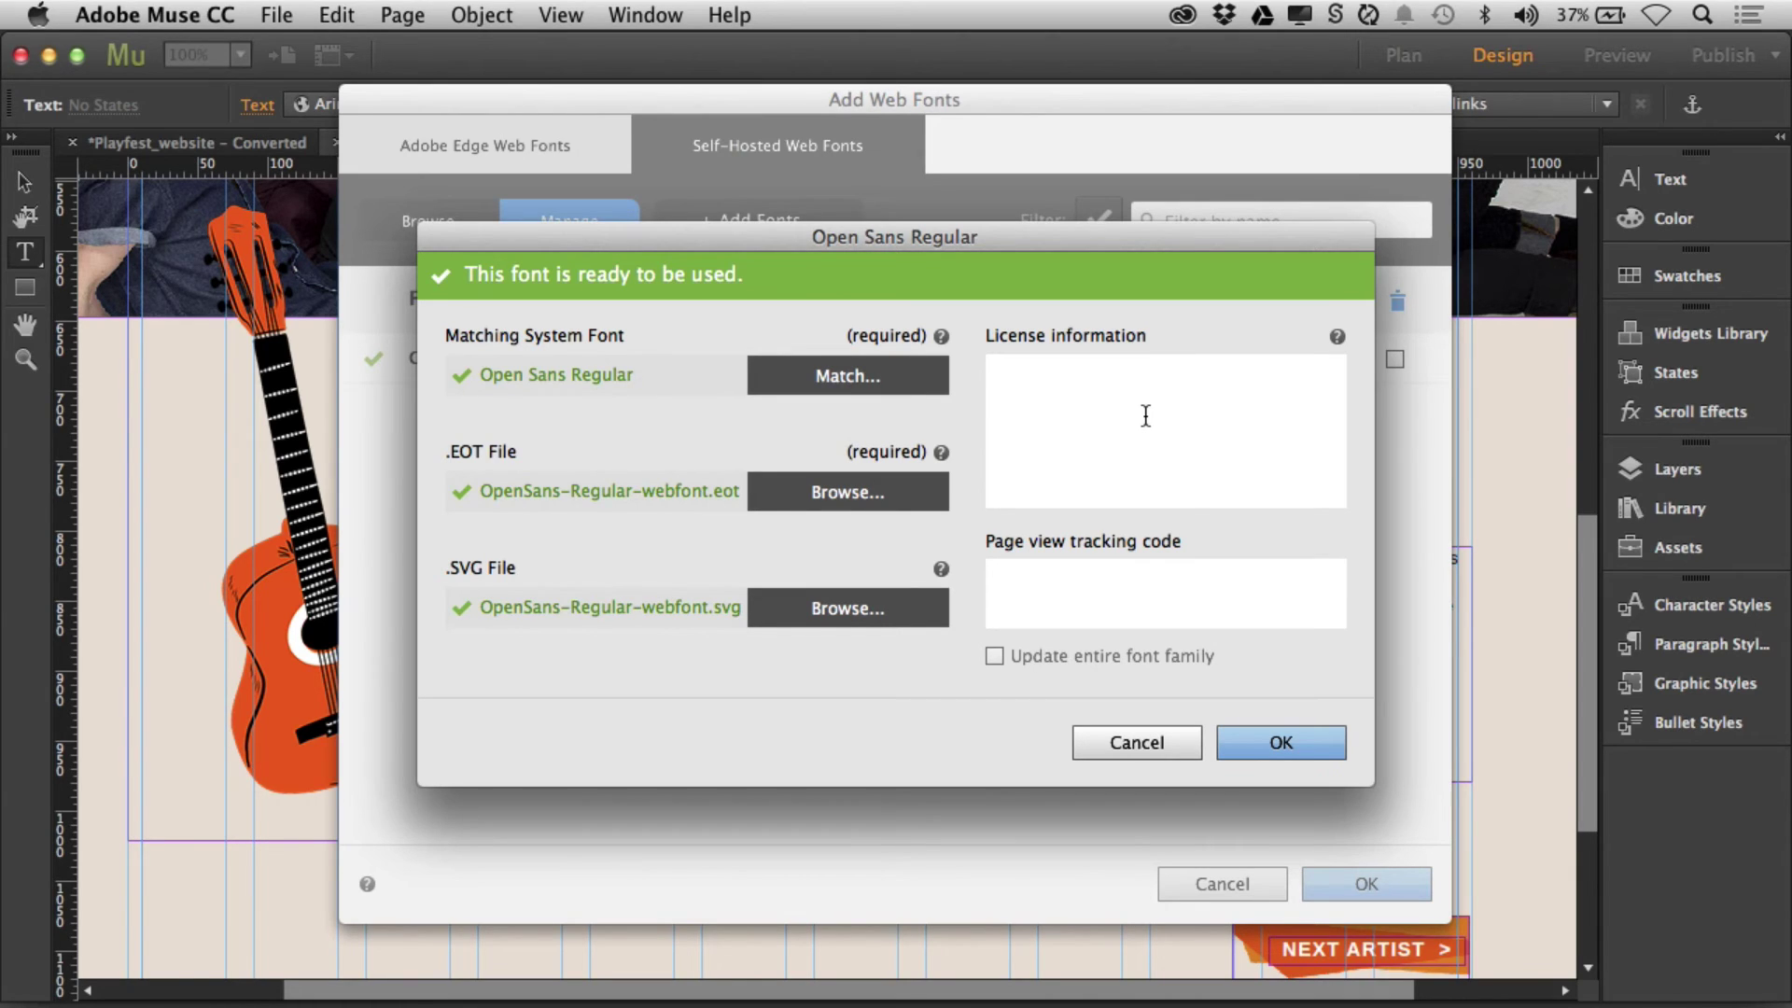
click(1024, 378)
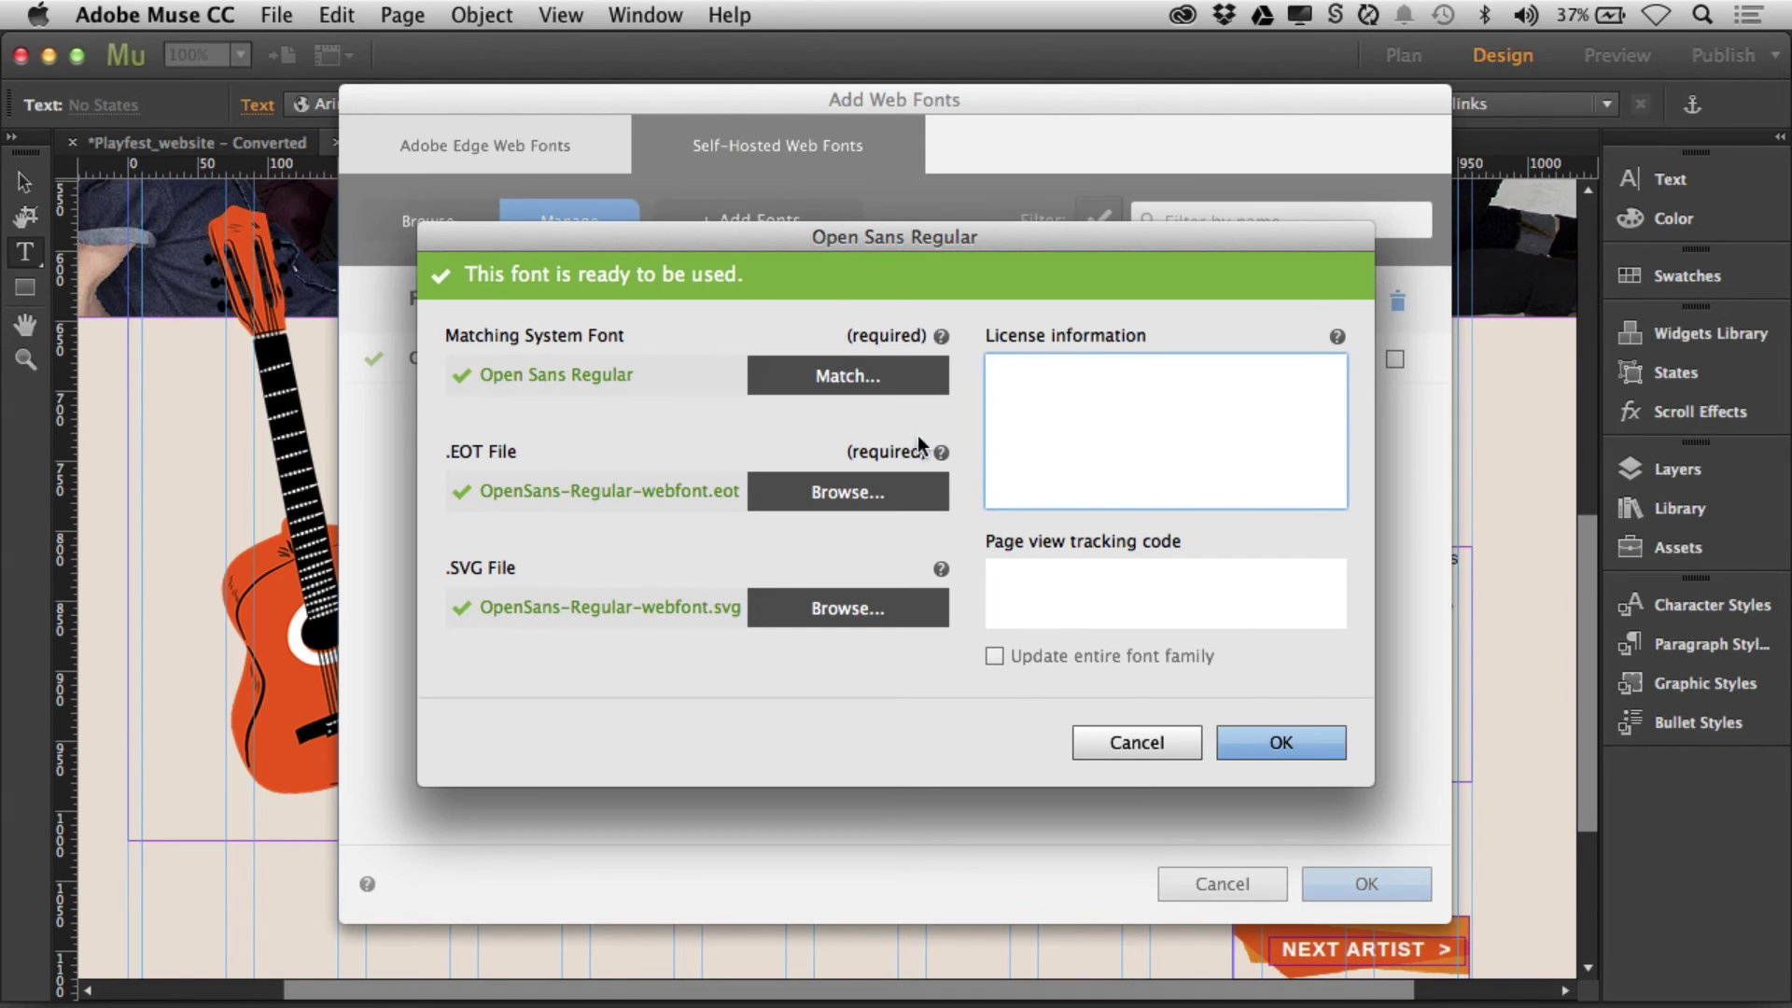
click(1150, 737)
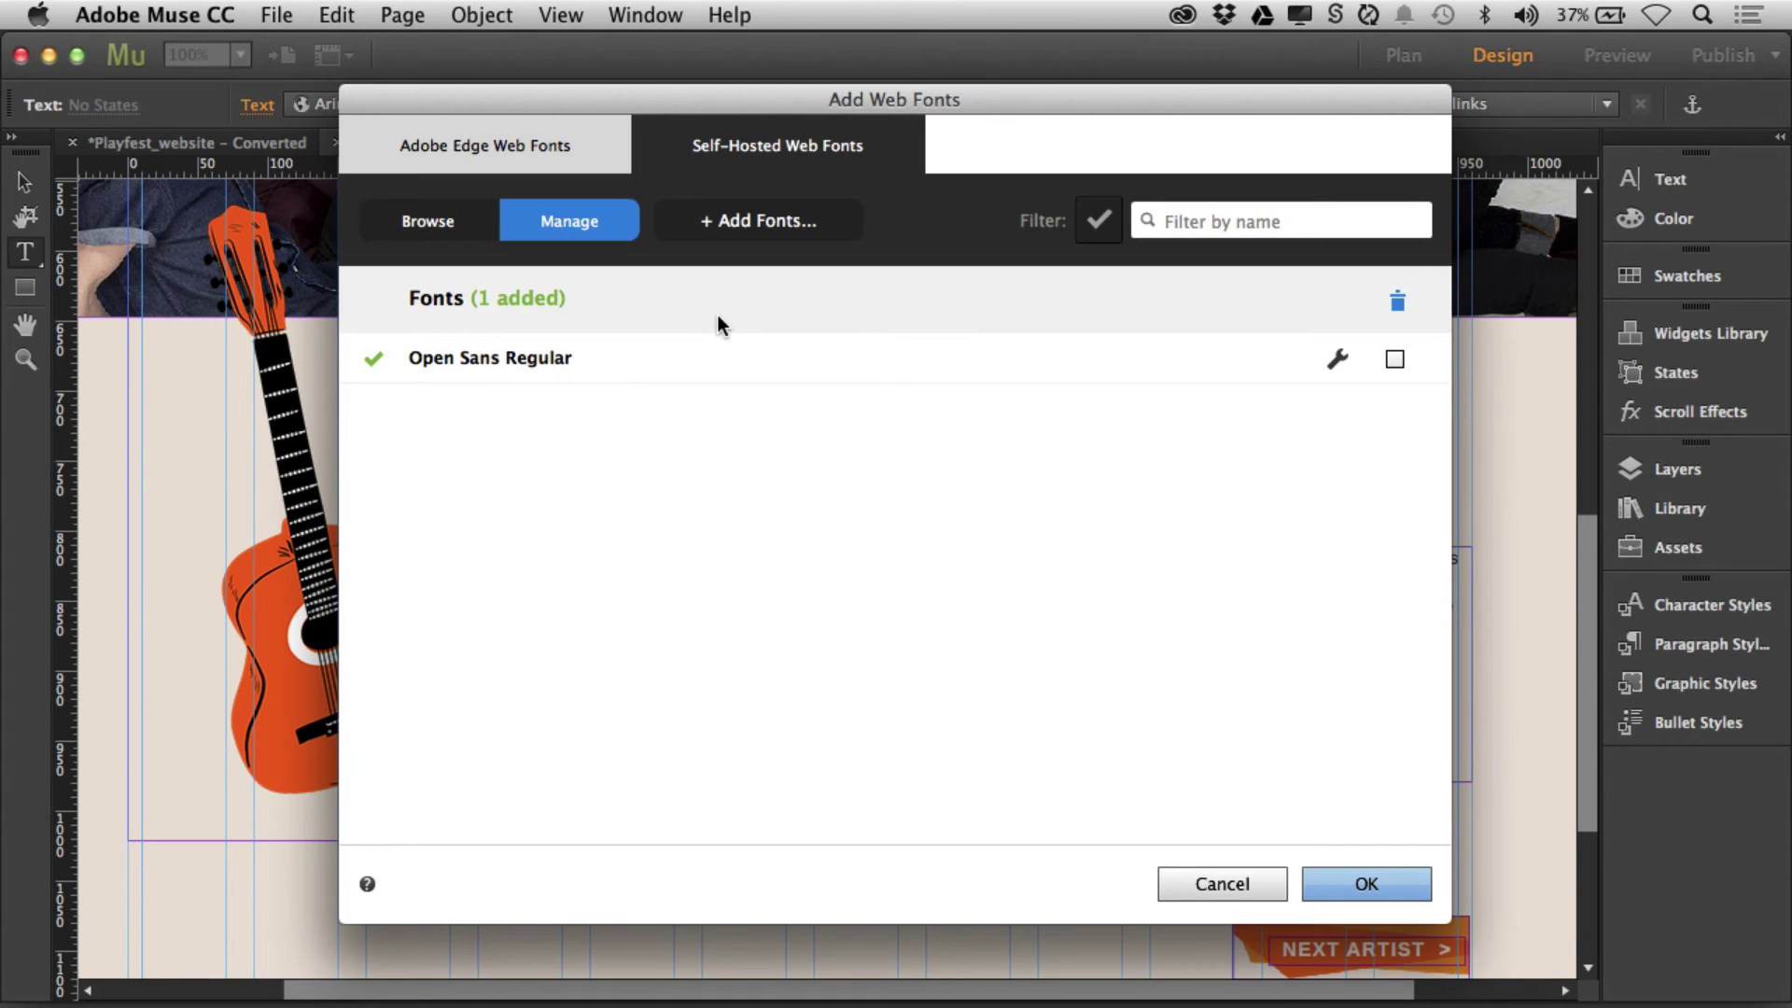
Step: Confirm the added web fonts, then set the Wild Leaves text to Open Sans
click(1363, 883)
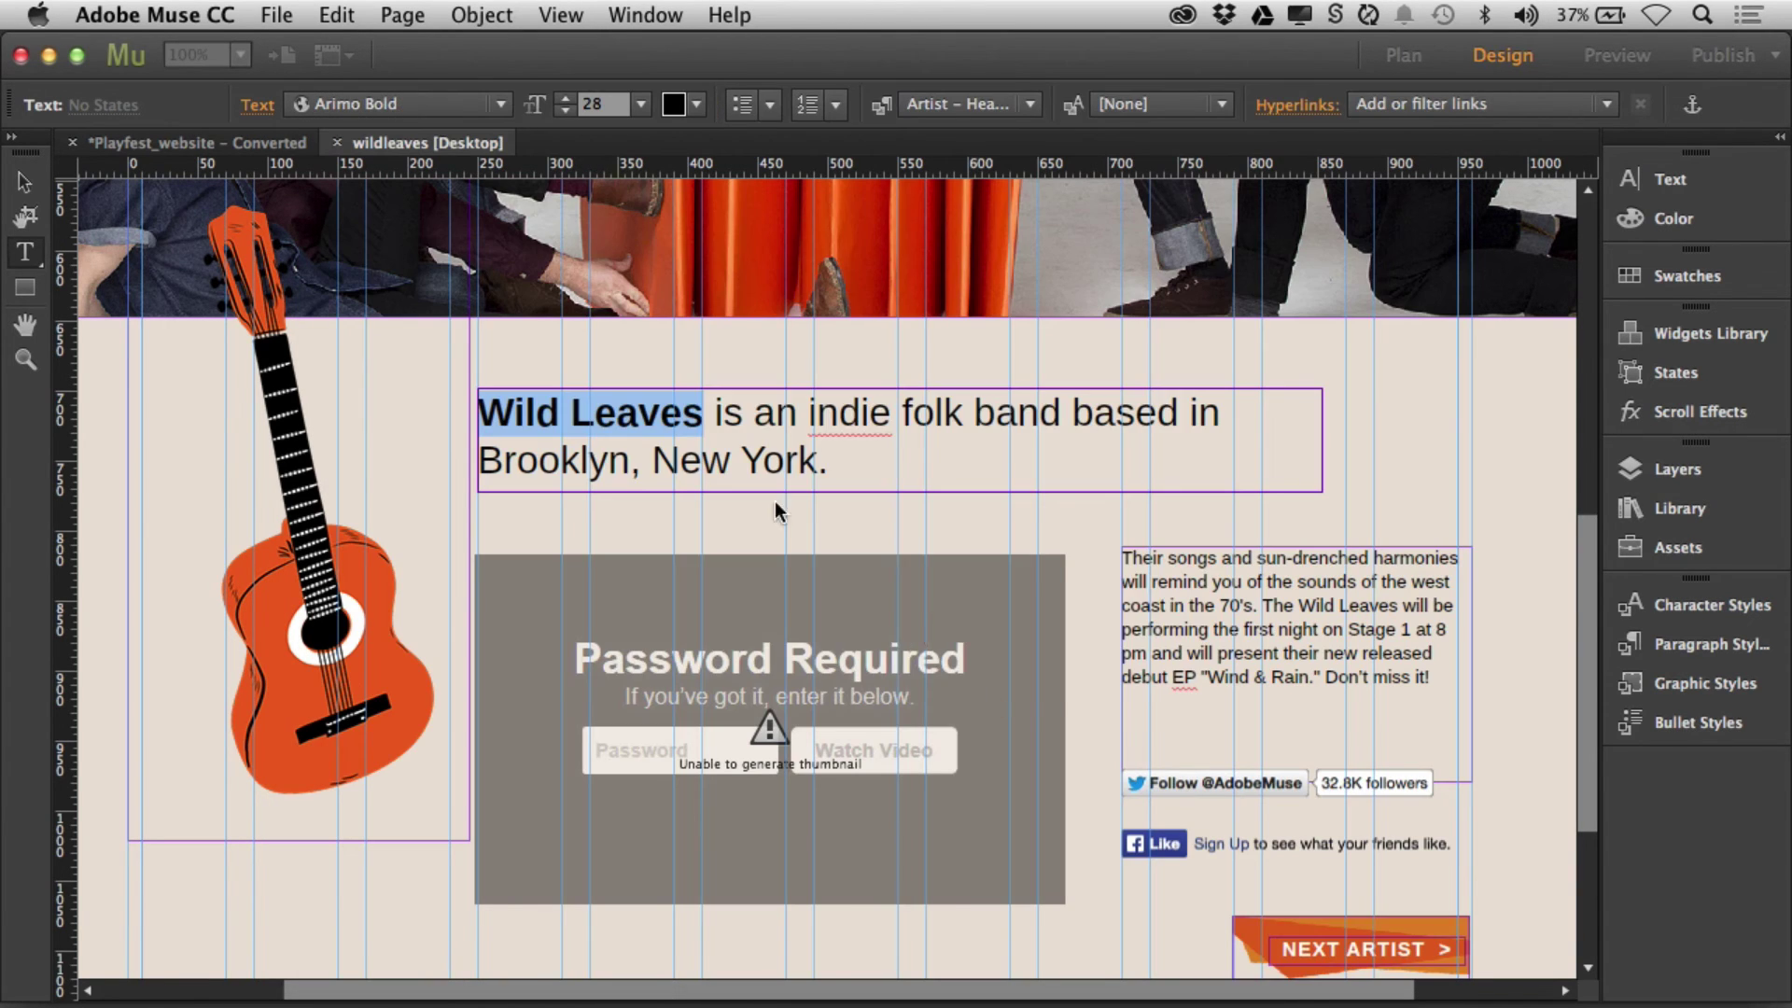
click(1069, 577)
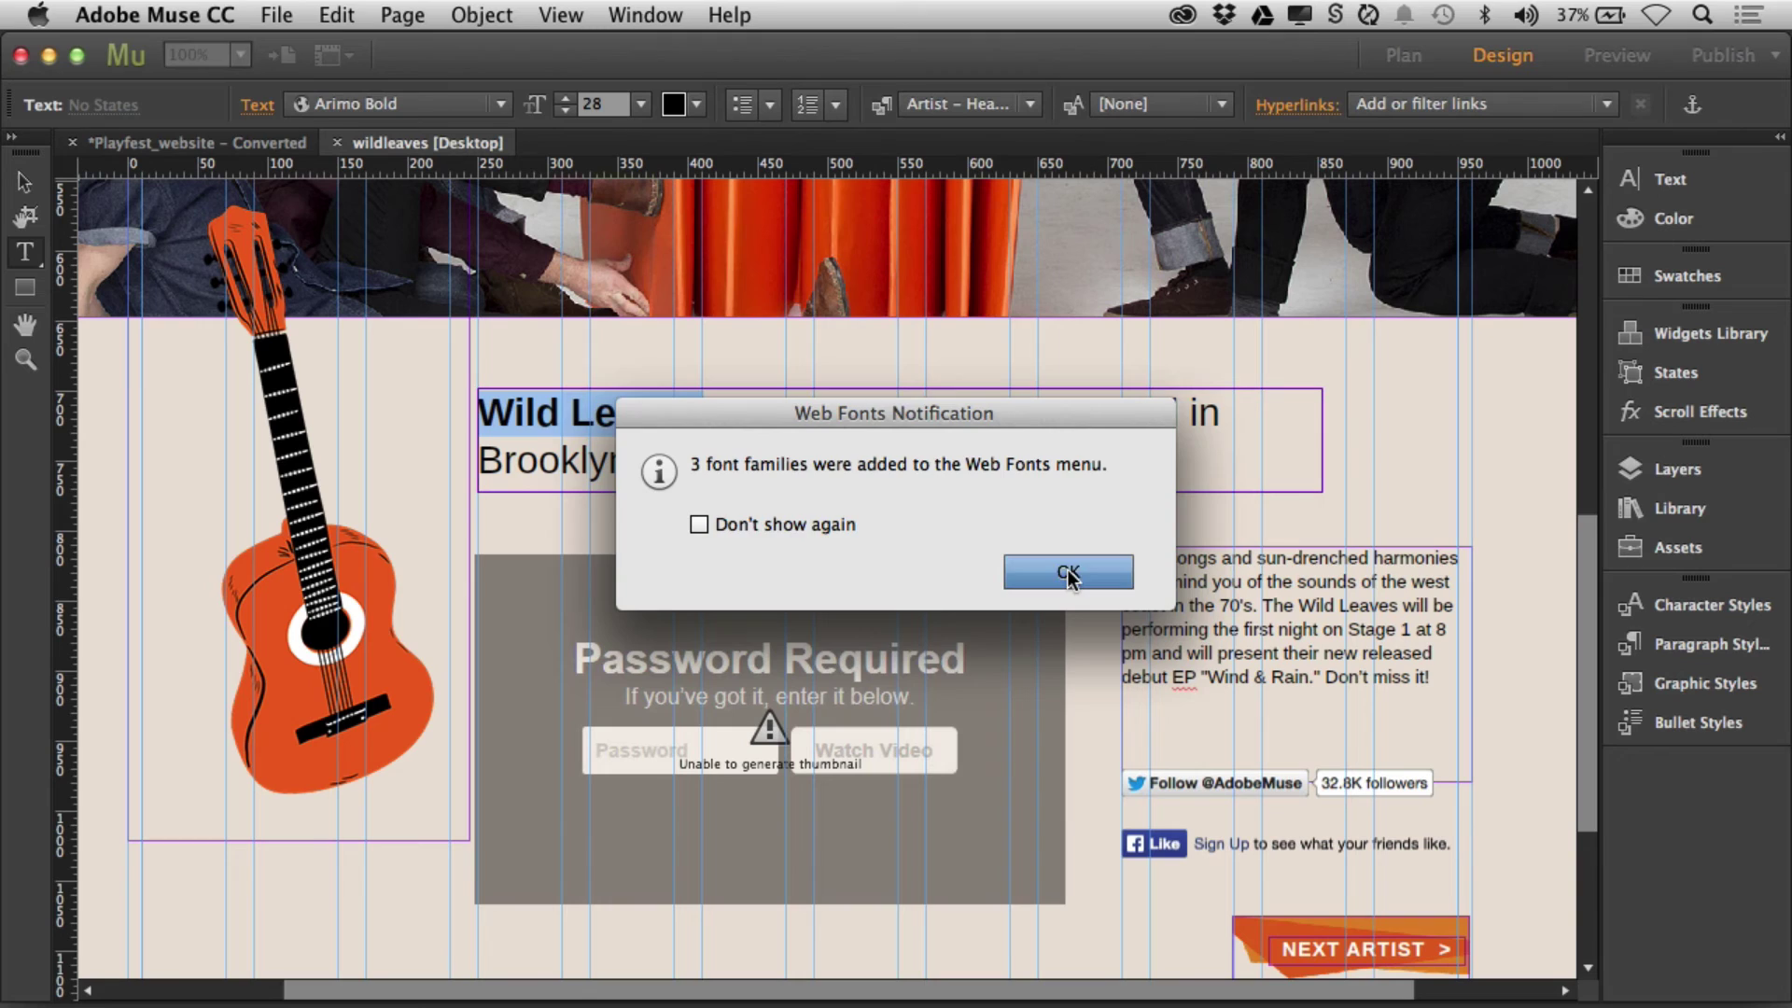
click(1069, 577)
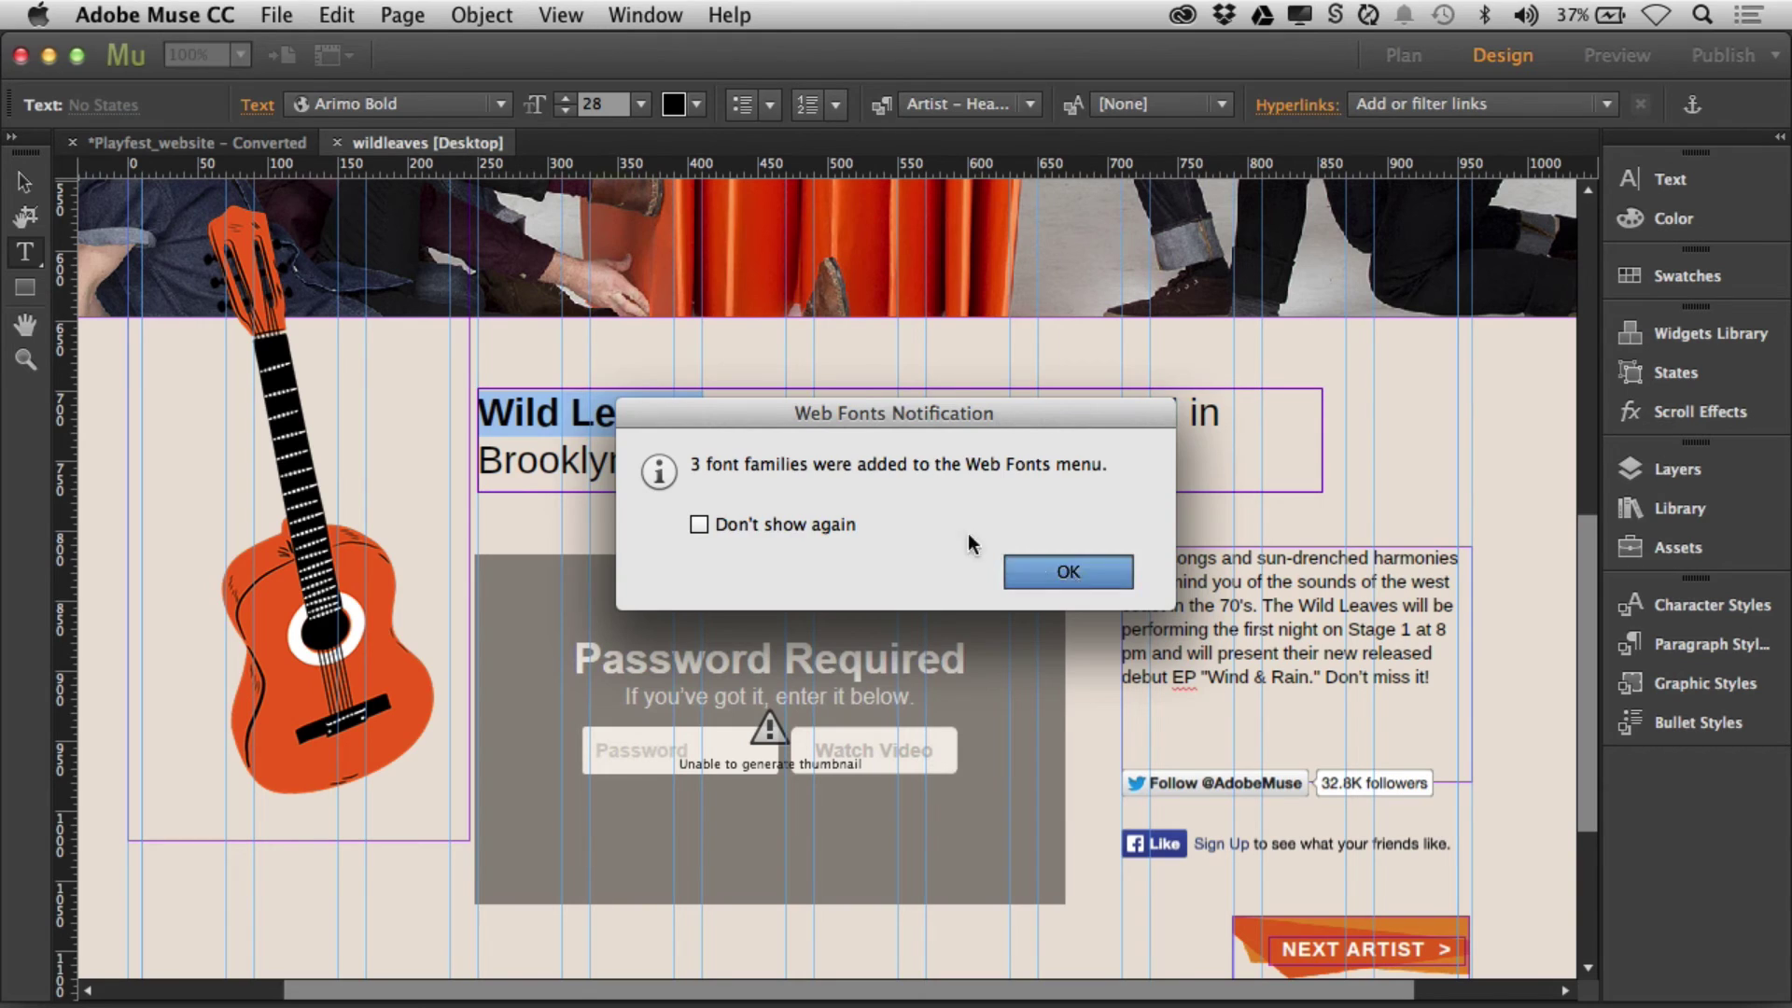
click(497, 104)
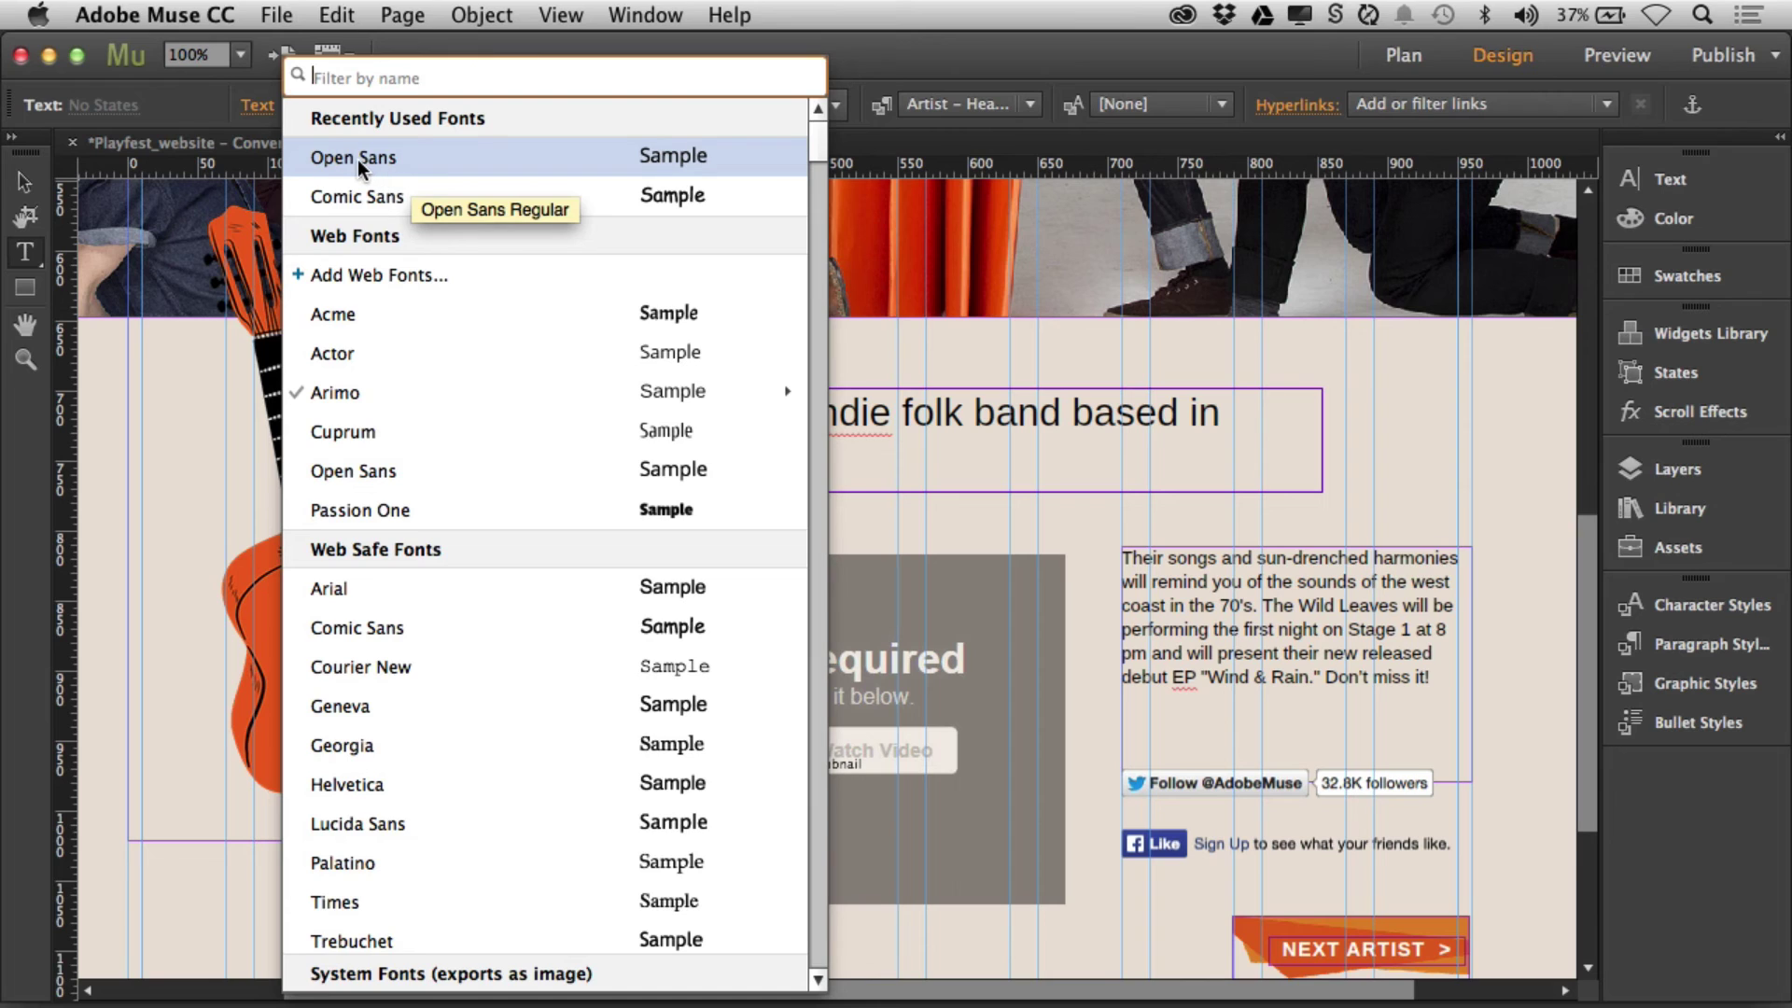
click(396, 471)
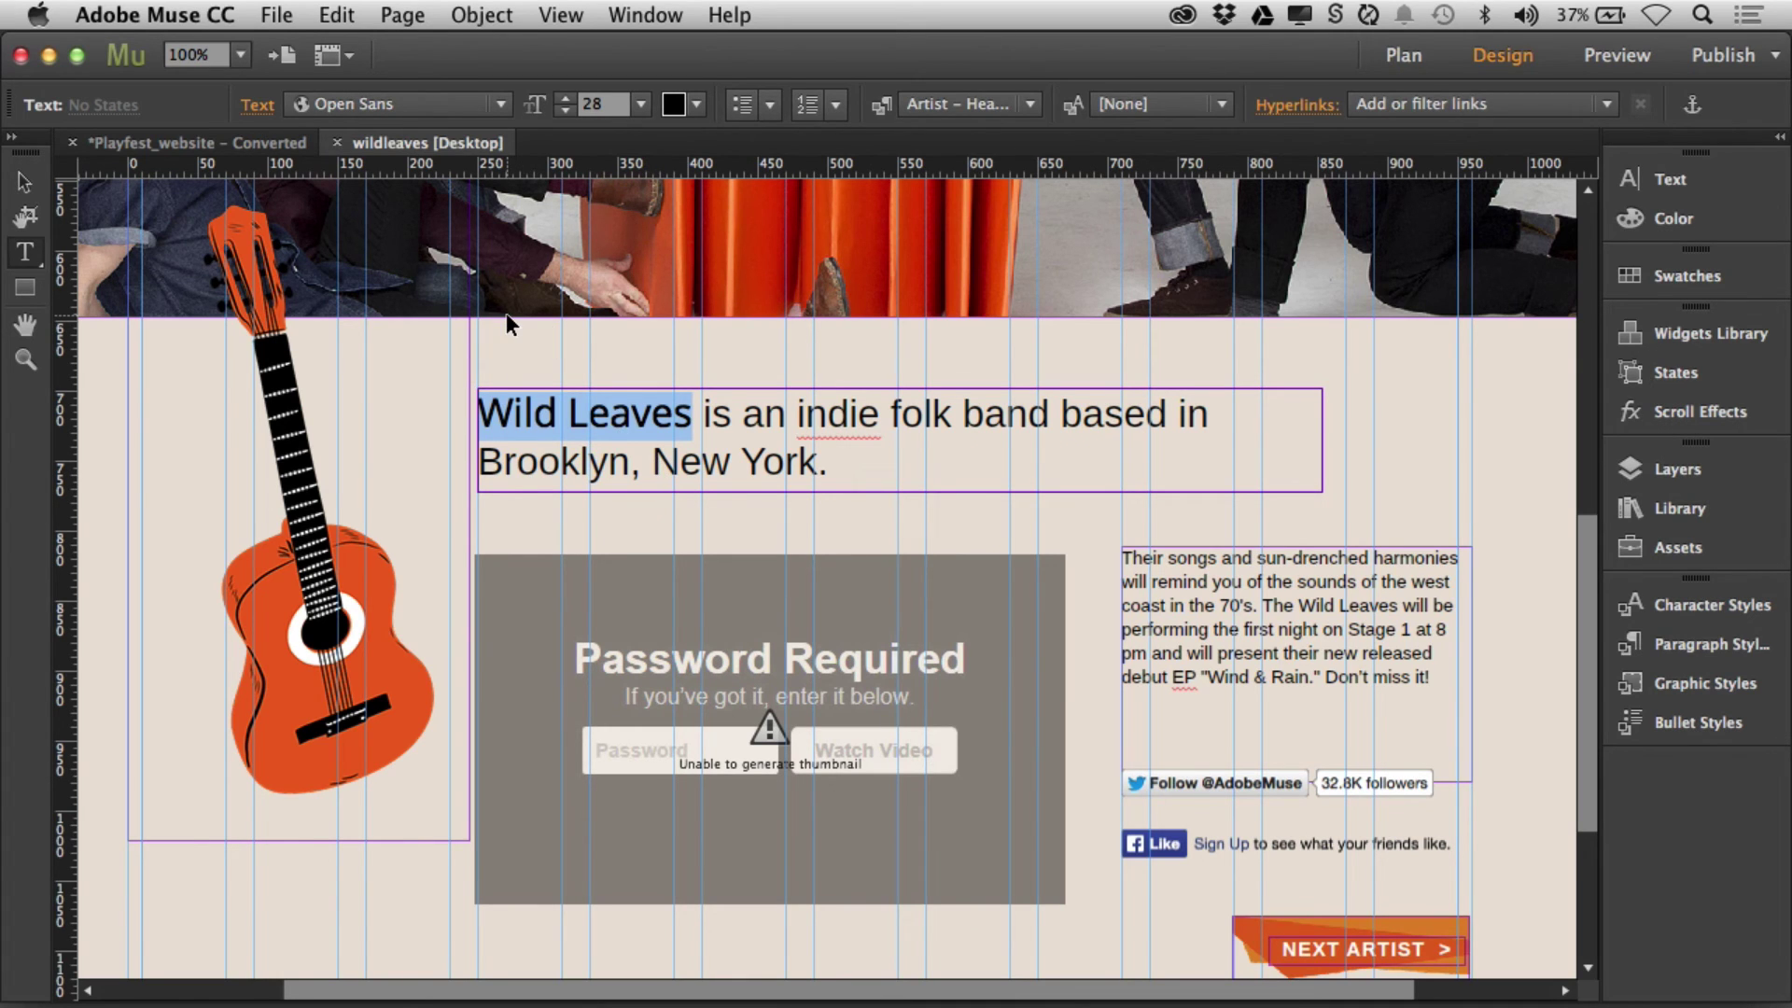
Step: Save the site as Playfest_website on the Desktop
key(super+s)
click(516, 361)
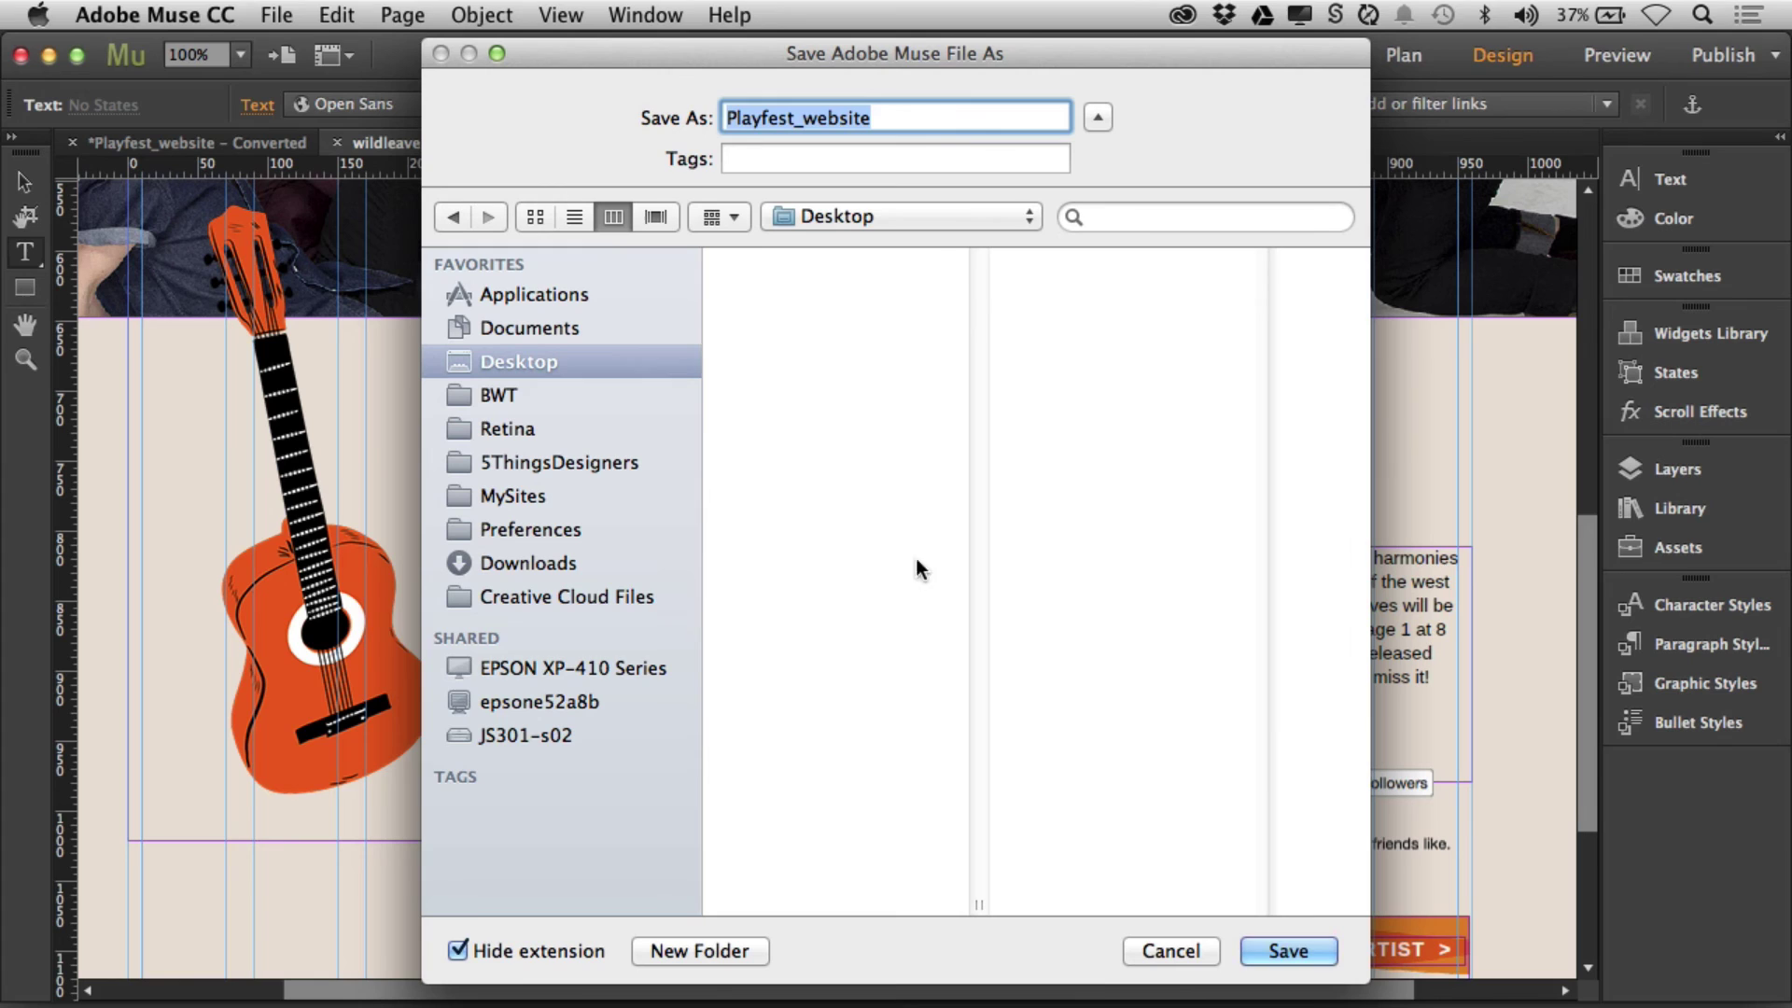
click(1309, 949)
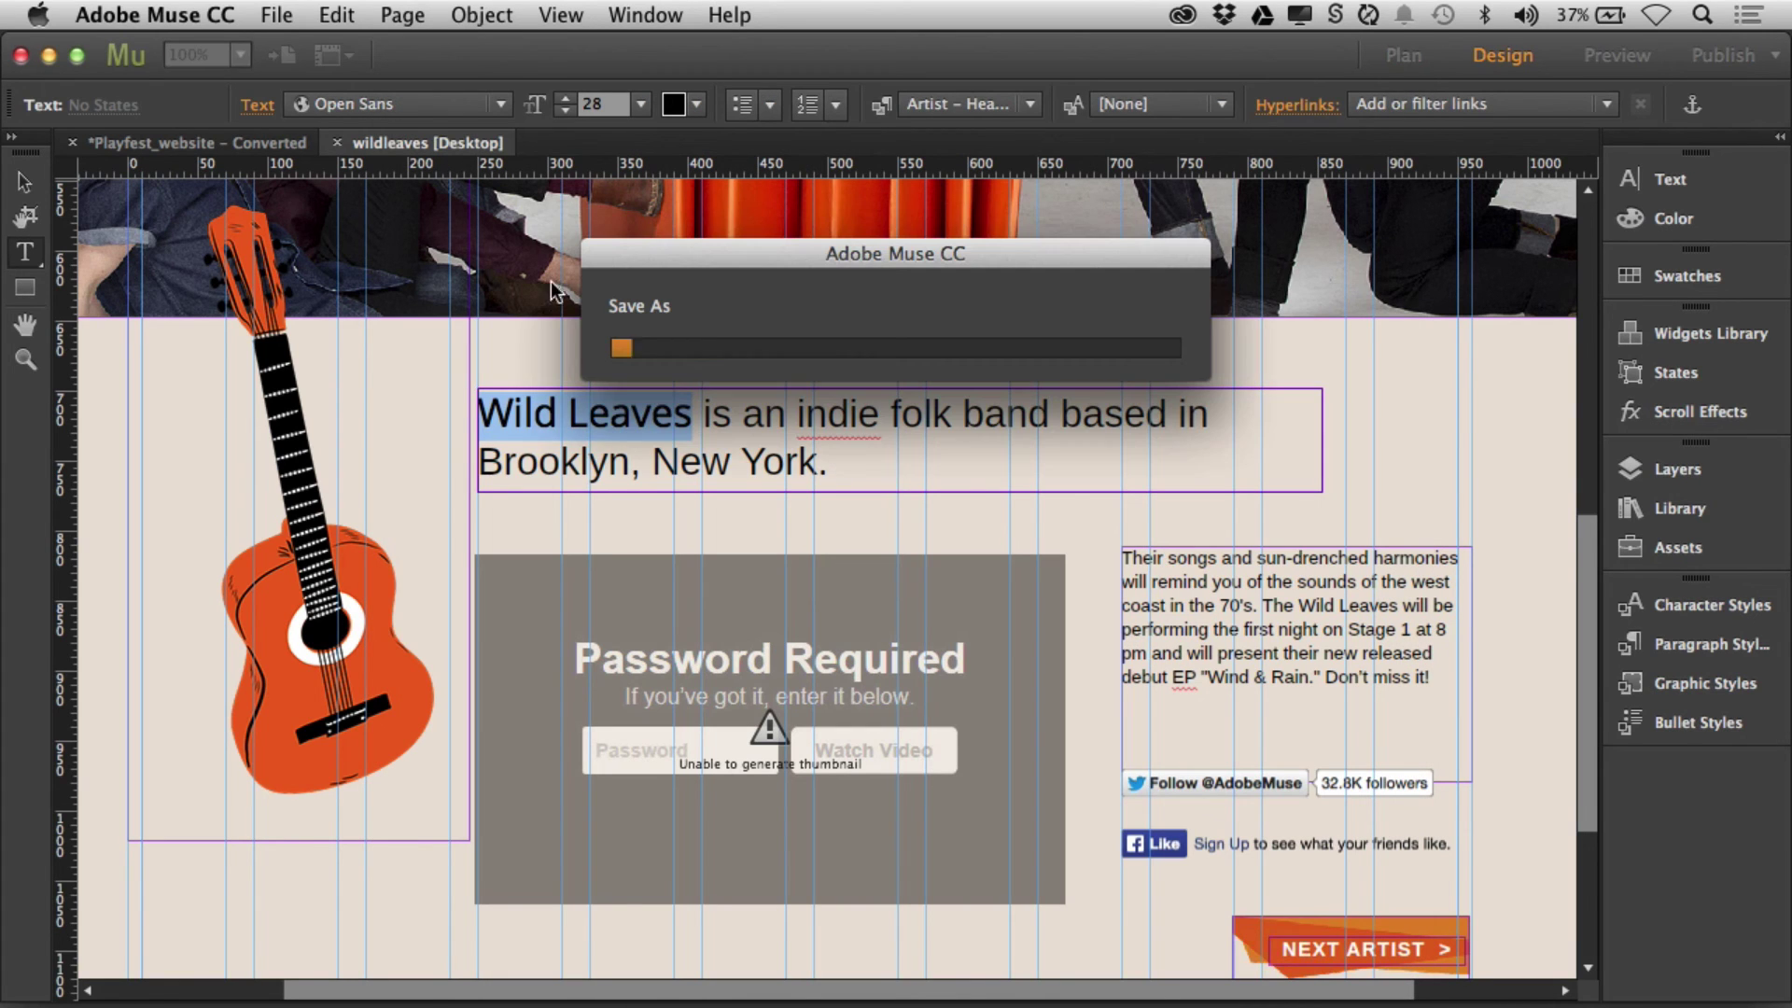
click(278, 17)
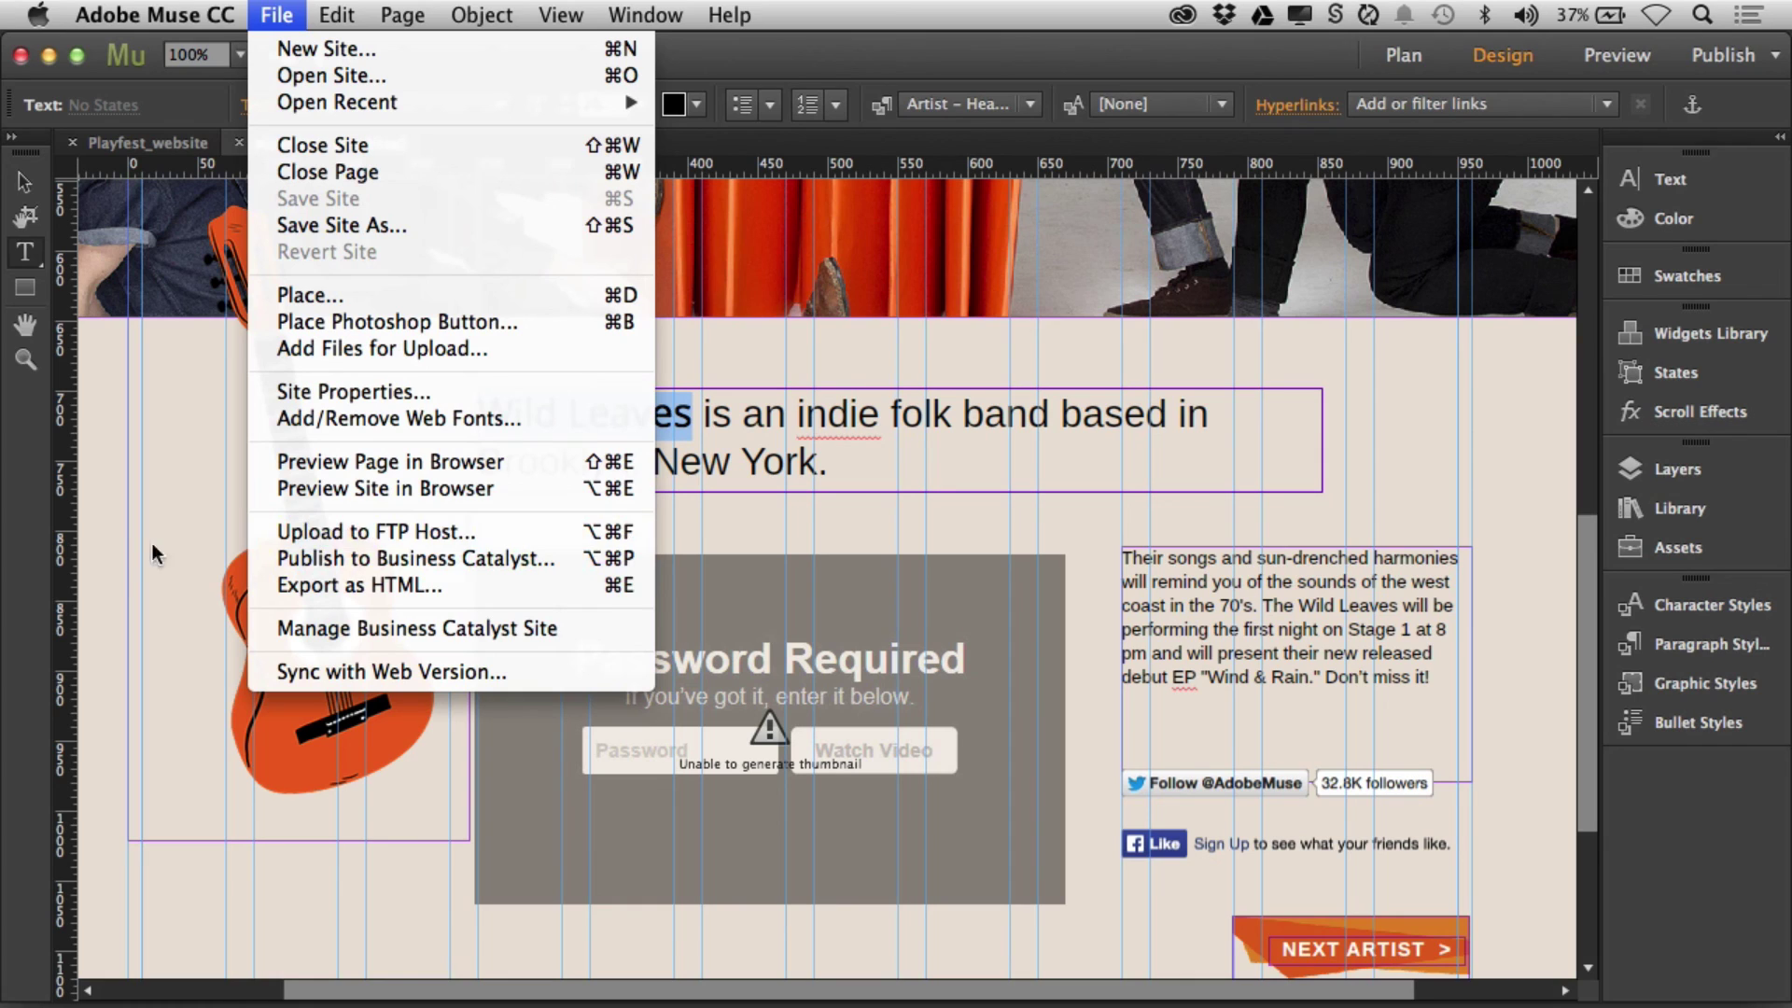
key(Escape)
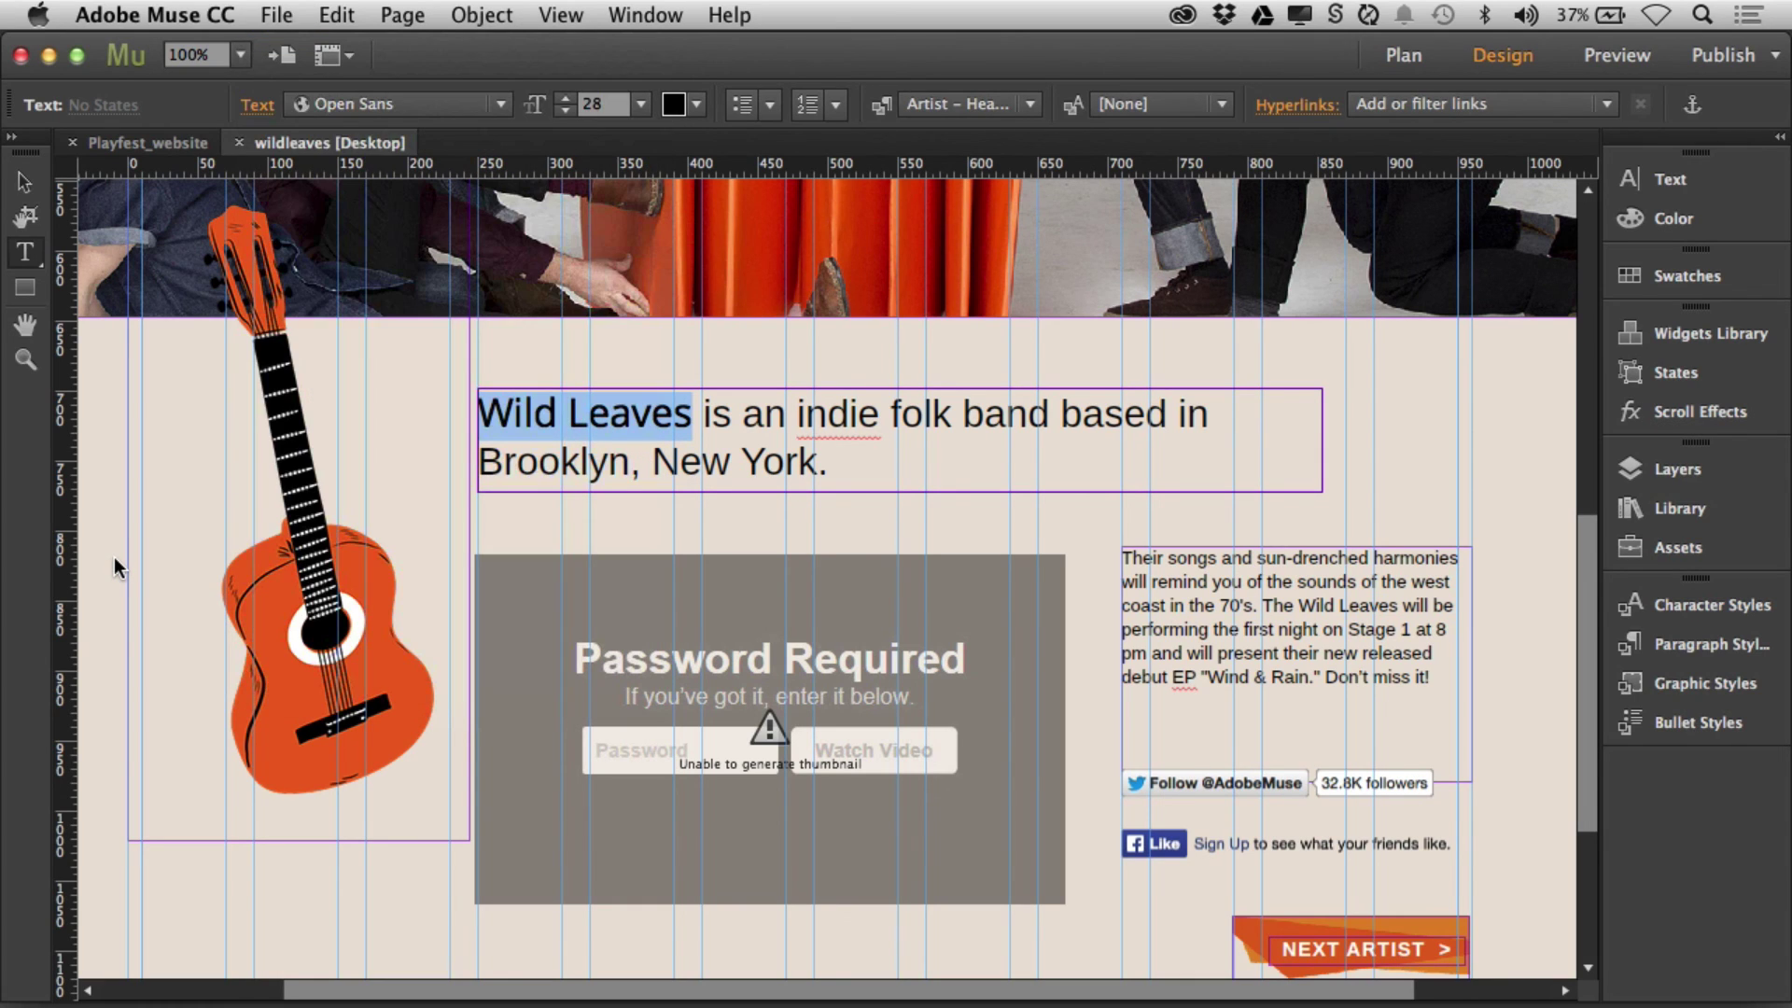